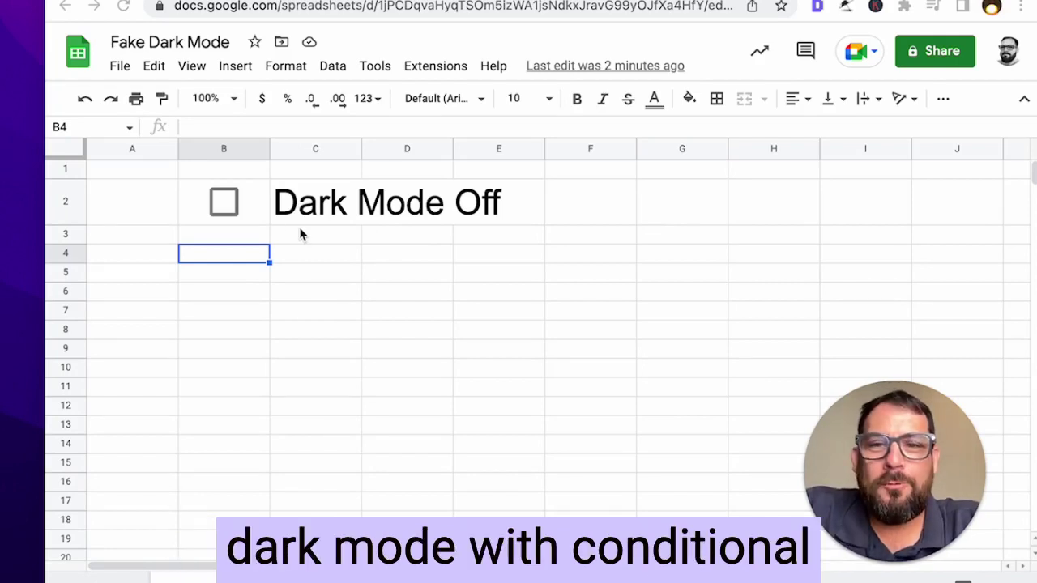
Step: Toggle the B2 checkbox dark and back, then view the sheet's =$B$2=TRUE conditional format rule
{"action": "left_click", "coordinate": [227, 204]}
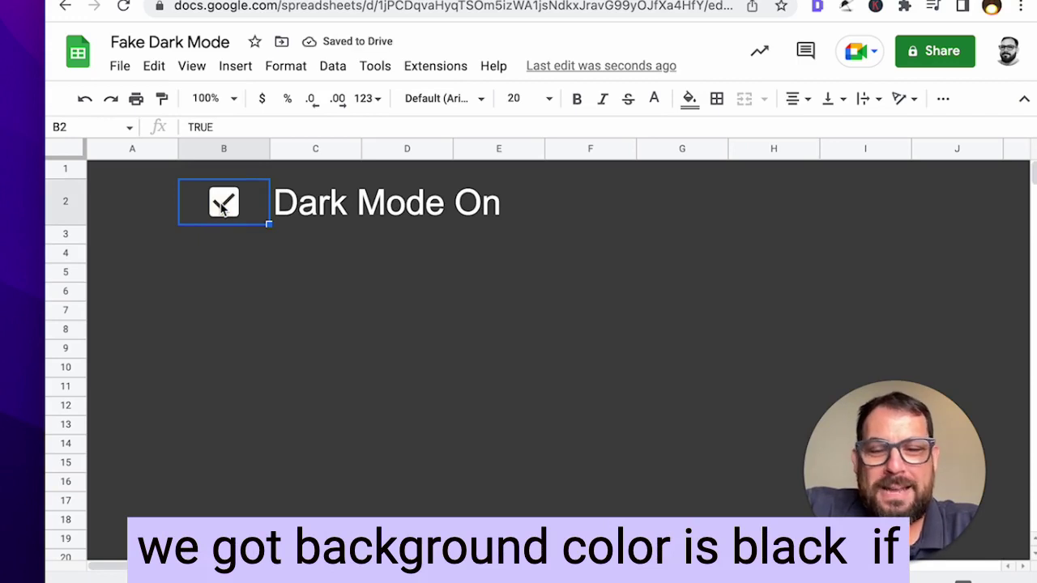
{"action": "left_click", "coordinate": [219, 206]}
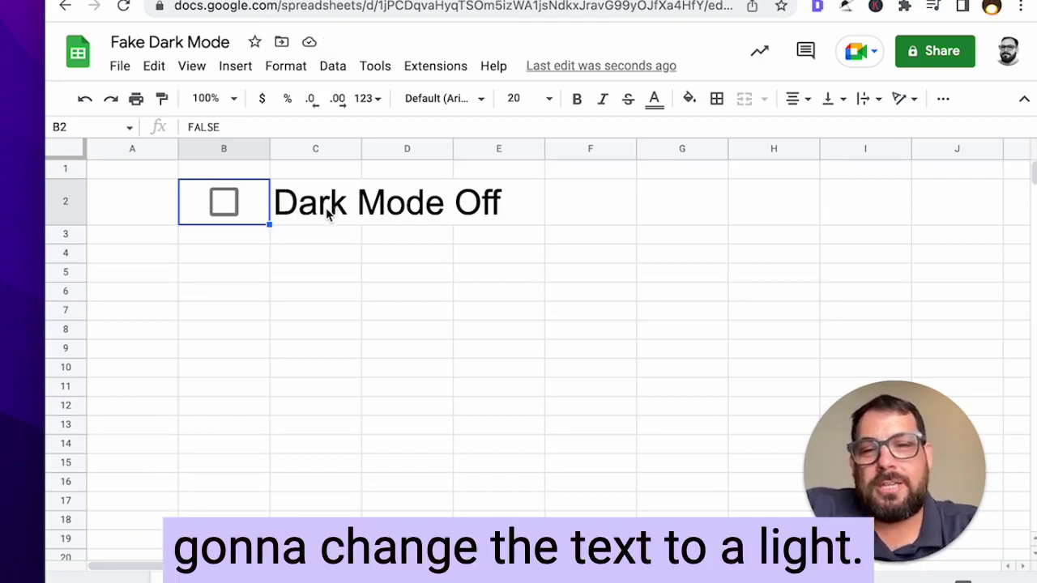
{"action": "left_click", "coordinate": [65, 149]}
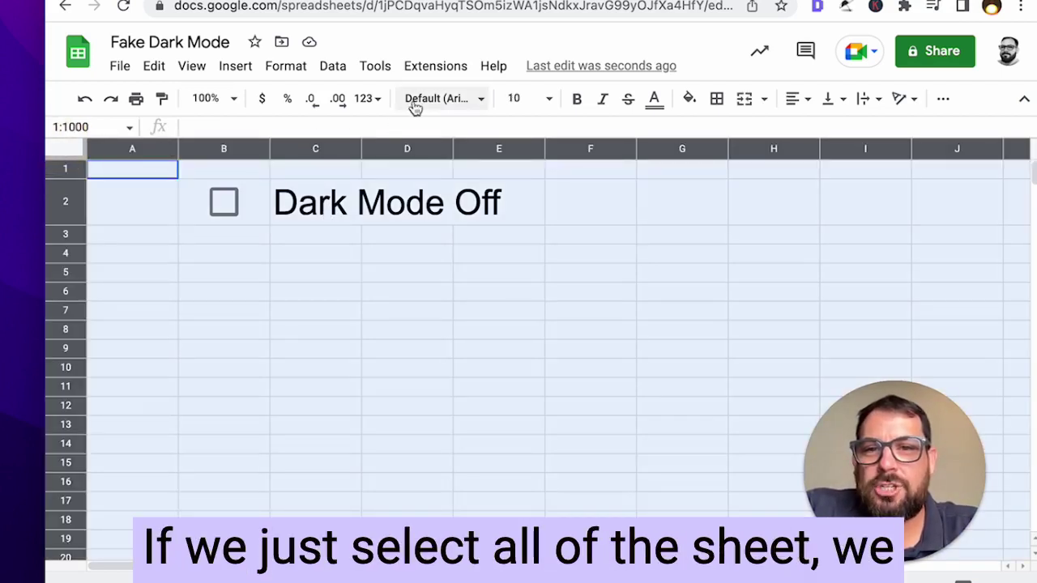
{"action": "left_click", "coordinate": [288, 67]}
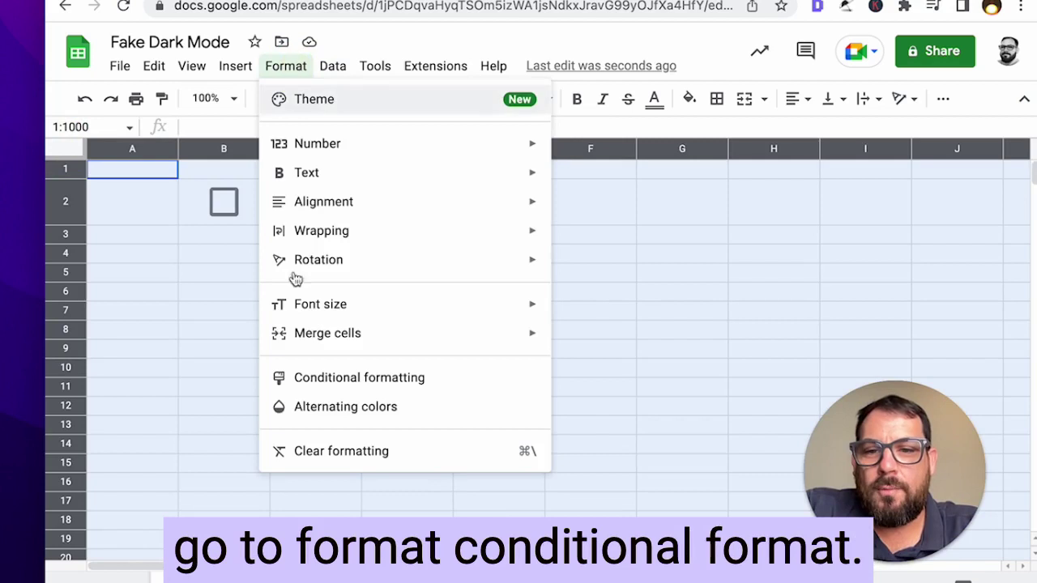
{"action": "left_click", "coordinate": [342, 379]}
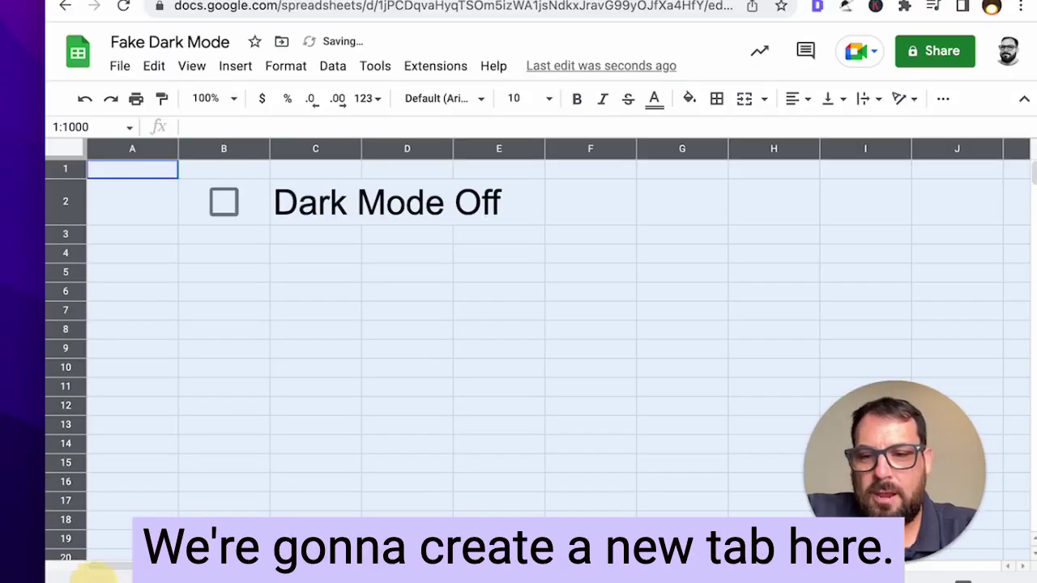
Step: Add a new blank sheet and insert a checkbox into B2
{"action": "left_click", "coordinate": [93, 572]}
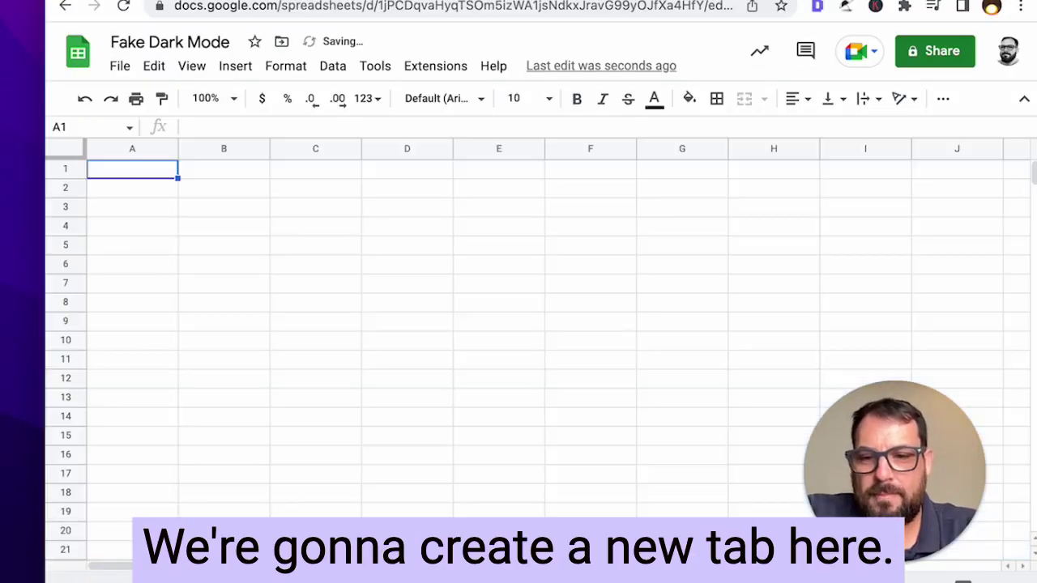
{"action": "left_click", "coordinate": [222, 200]}
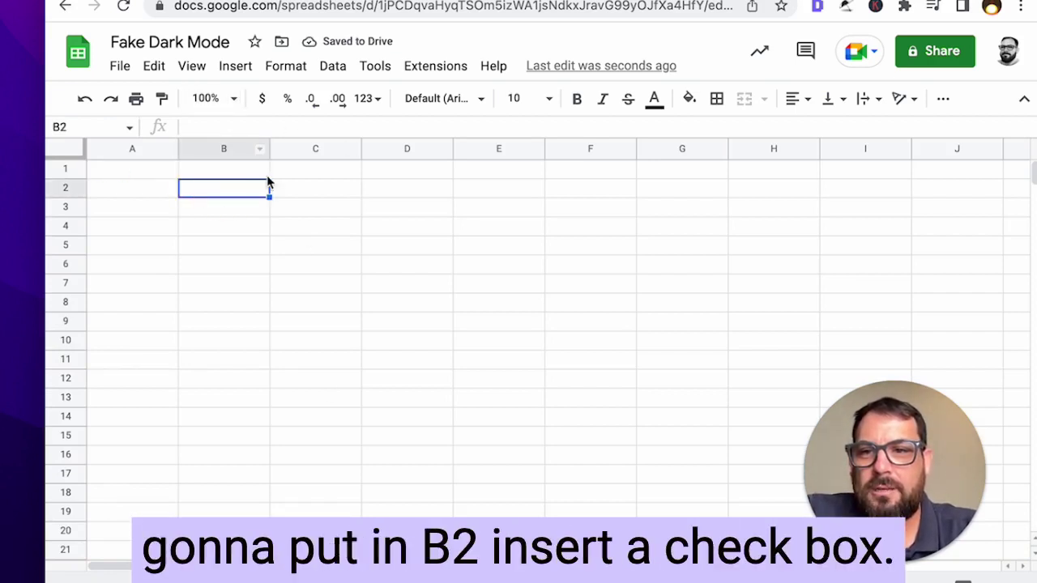
{"action": "left_click", "coordinate": [239, 72]}
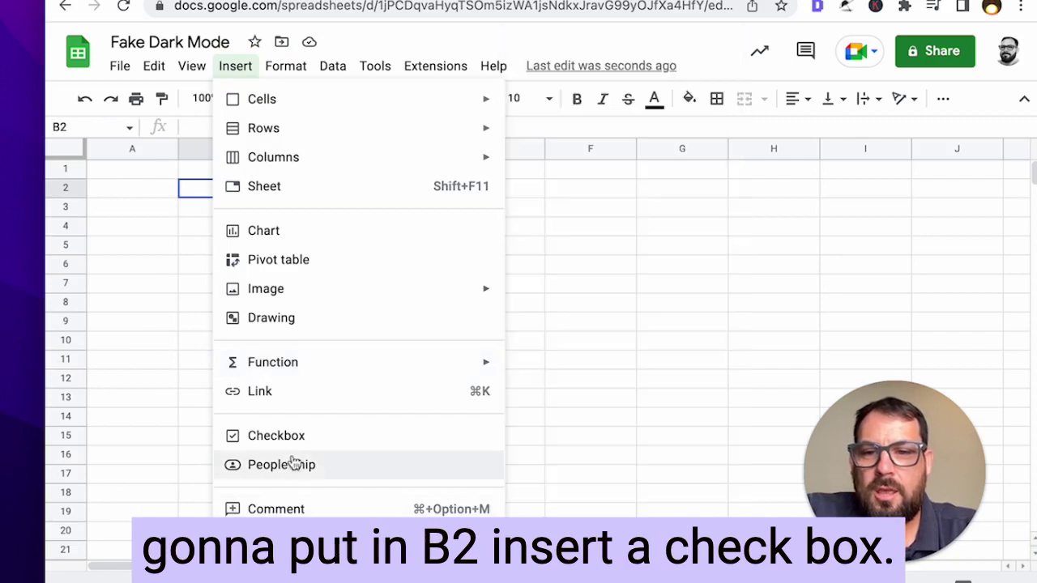
{"action": "left_click", "coordinate": [272, 441]}
{"action": "left_click", "coordinate": [223, 191]}
{"action": "left_click", "coordinate": [226, 190]}
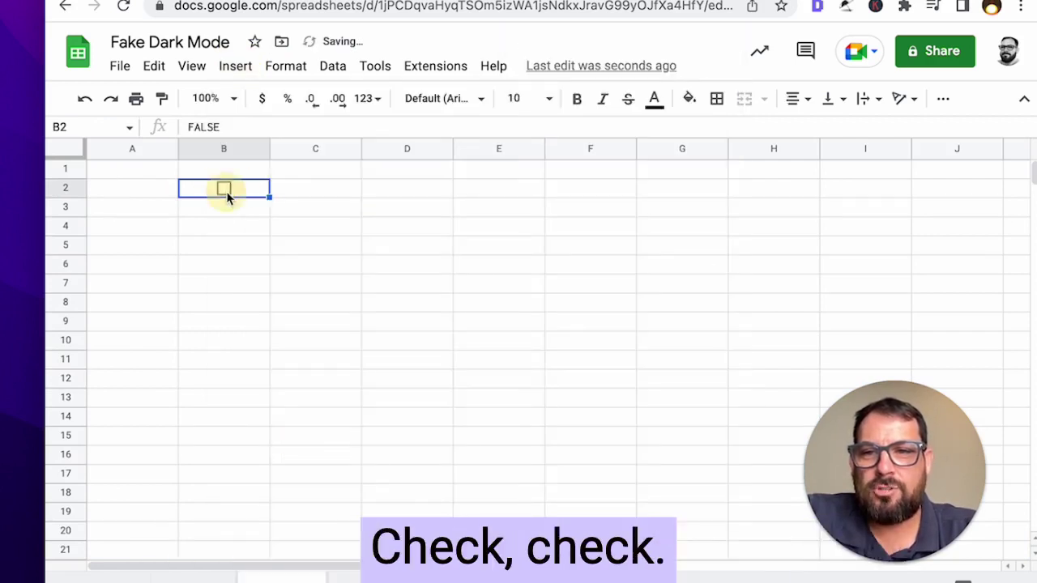
Step: Enter the label 'Click to Turn on Dark Mode' in C2
{"action": "left_click", "coordinate": [295, 196]}
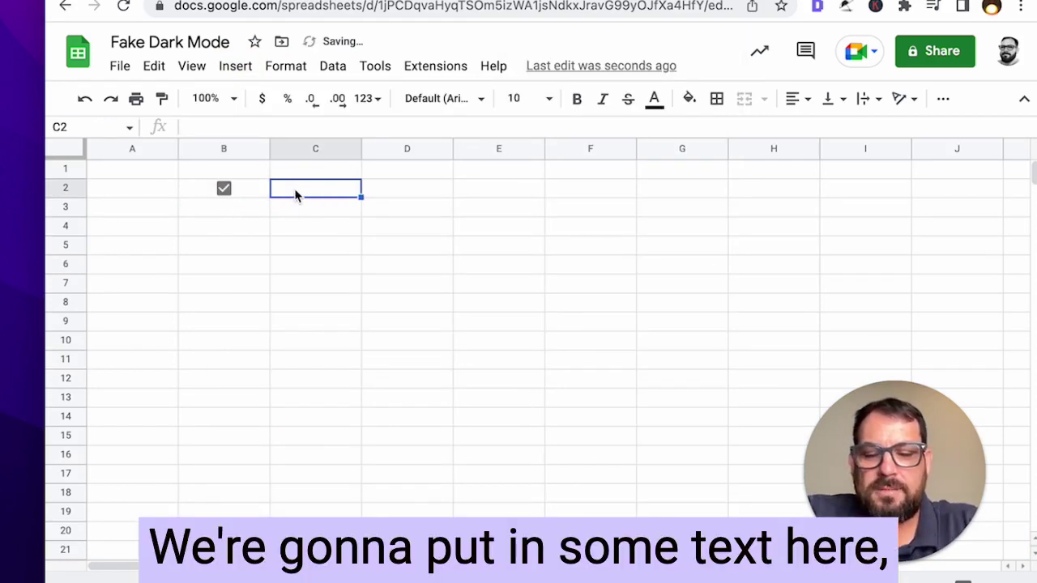
{"action": "type", "text": "Turn on"}
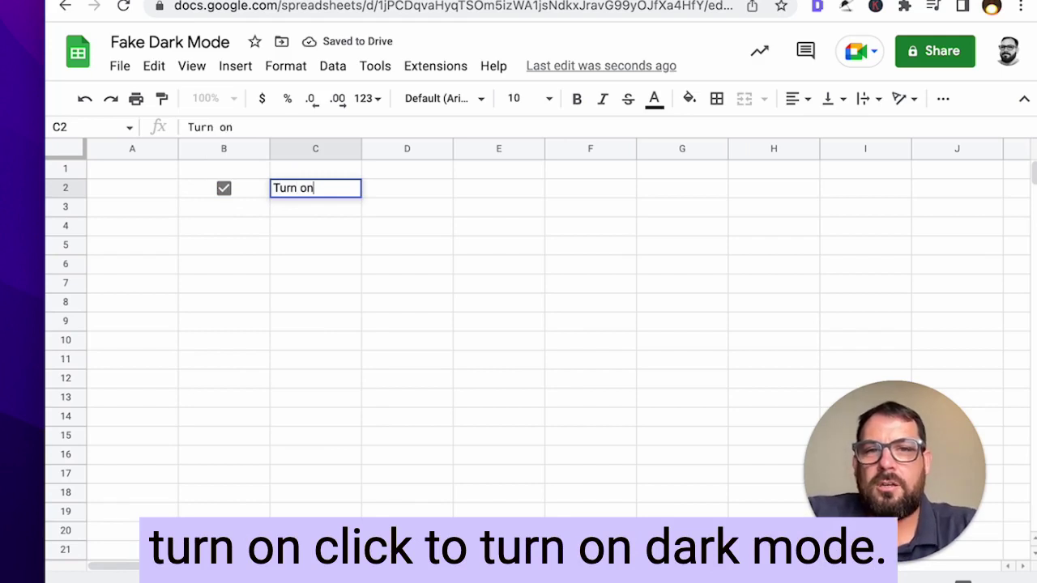
{"action": "type", "text": "Click to Tu"}
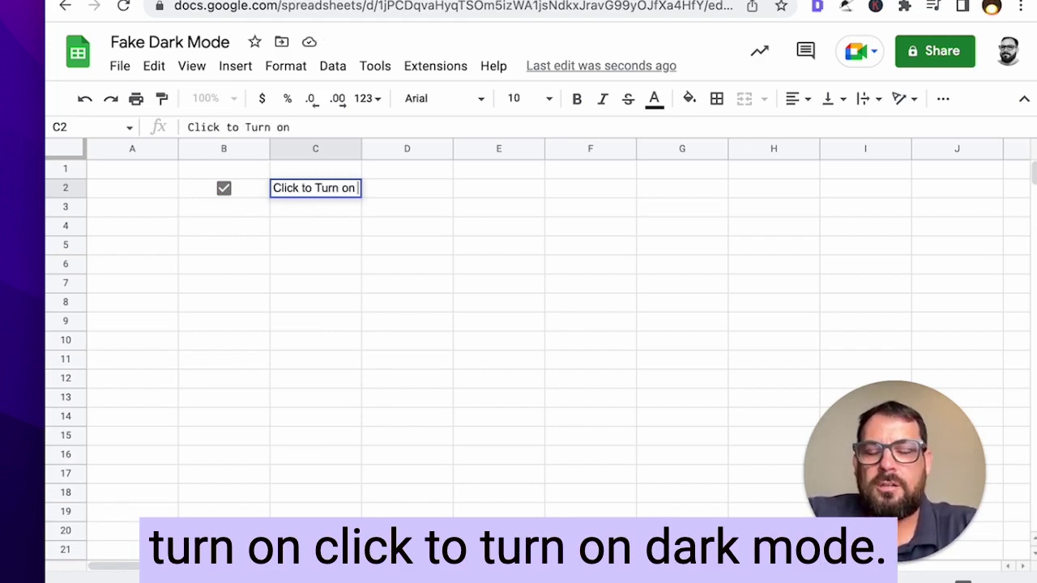
{"action": "type", "text": "rn on Dark Mode"}
{"action": "key", "text": "Return"}
{"action": "left_click", "coordinate": [267, 208]}
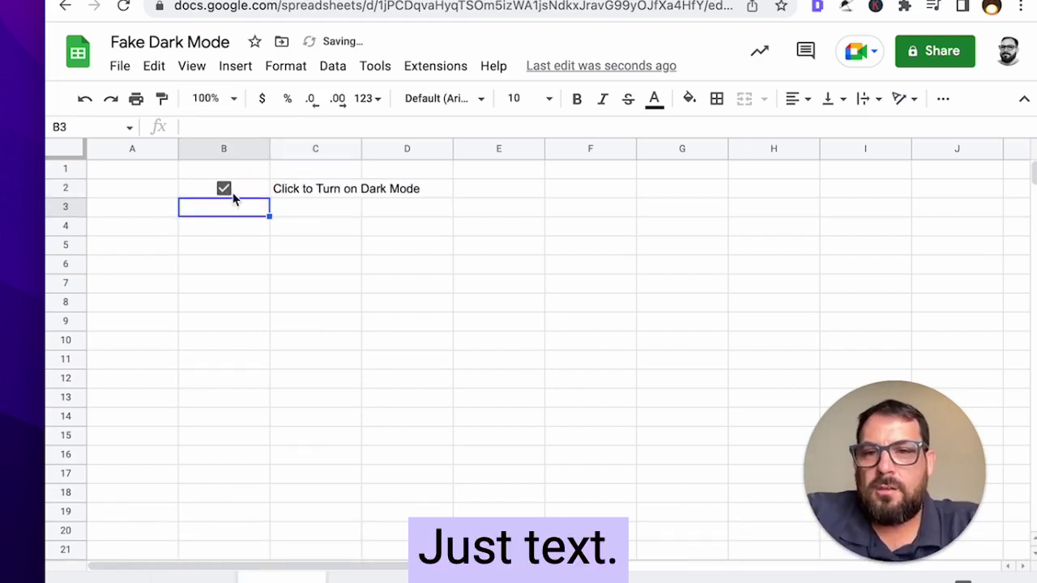
{"action": "left_click", "coordinate": [389, 195]}
{"action": "left_click", "coordinate": [349, 191]}
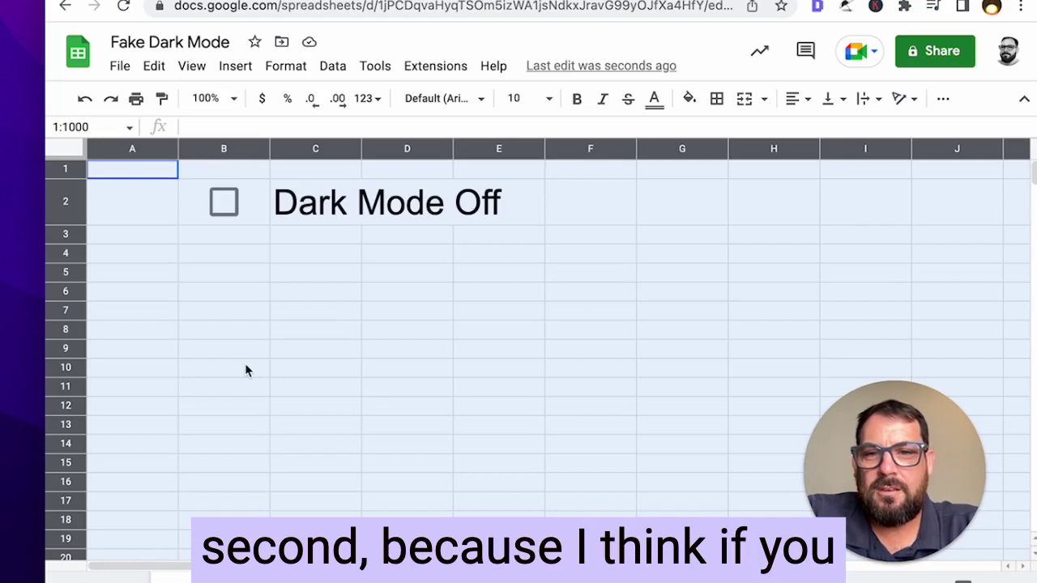
Step: Toggle the new checkbox on and off to show nothing changes yet, leaving it unticked
{"action": "left_click", "coordinate": [244, 366]}
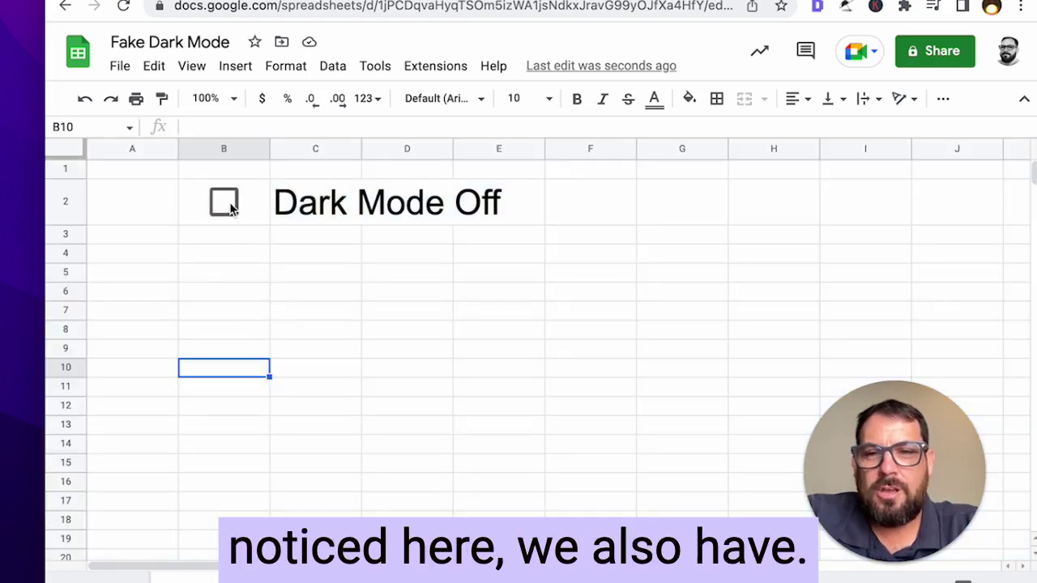
{"action": "left_click", "coordinate": [224, 203]}
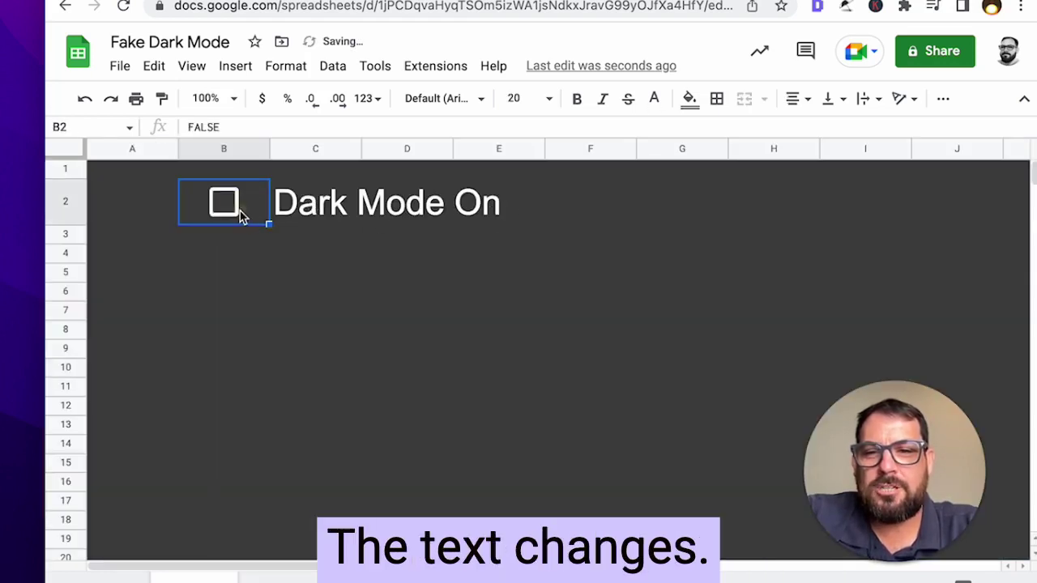
{"action": "left_click", "coordinate": [235, 204]}
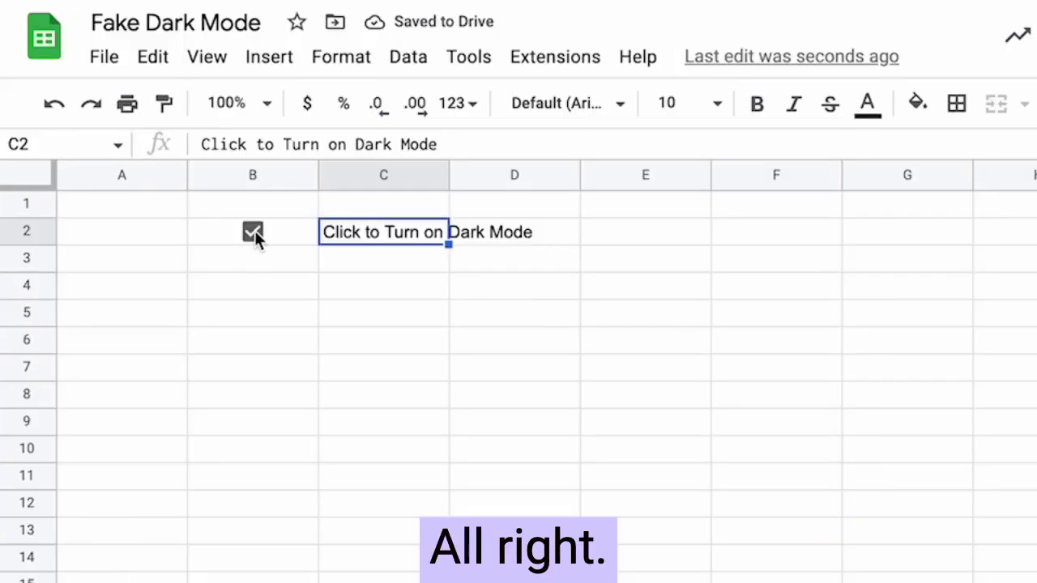
{"action": "left_click", "coordinate": [252, 232]}
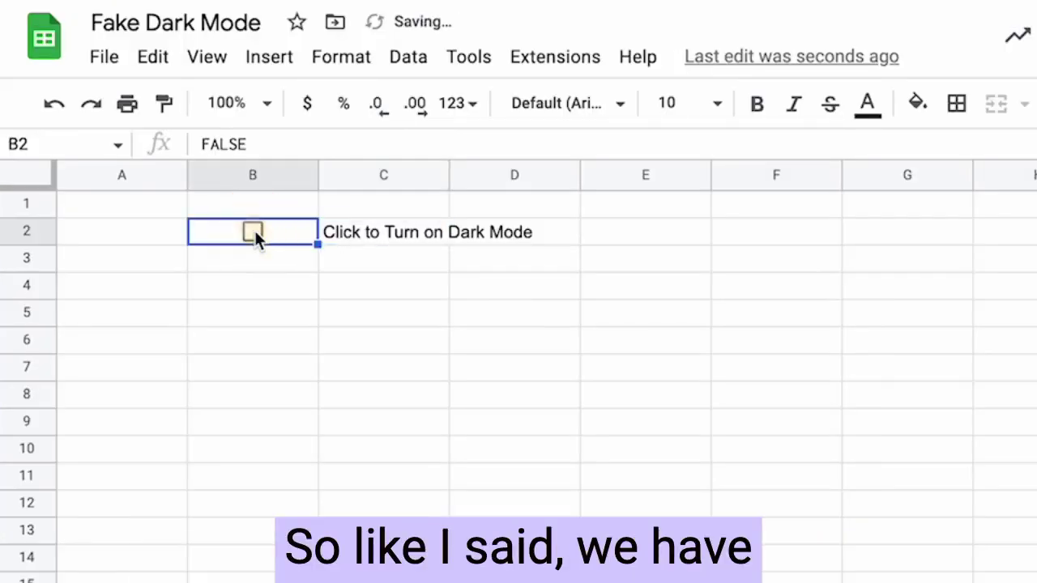
{"action": "left_click", "coordinate": [252, 233]}
{"action": "left_click", "coordinate": [253, 232]}
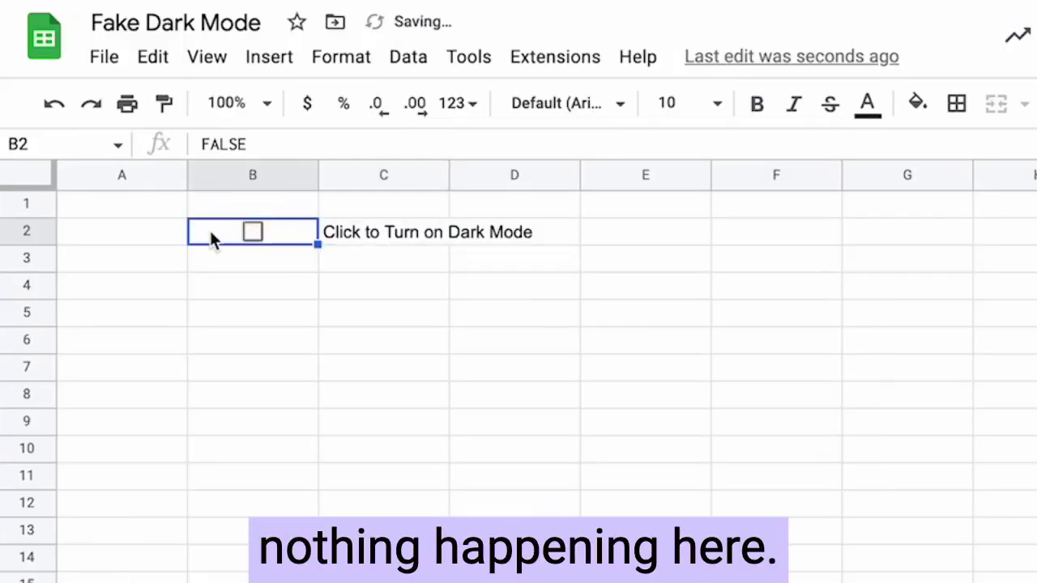
Step: Select the whole sheet and start a new conditional formatting rule for A1:Z1000
{"action": "left_click", "coordinate": [21, 179]}
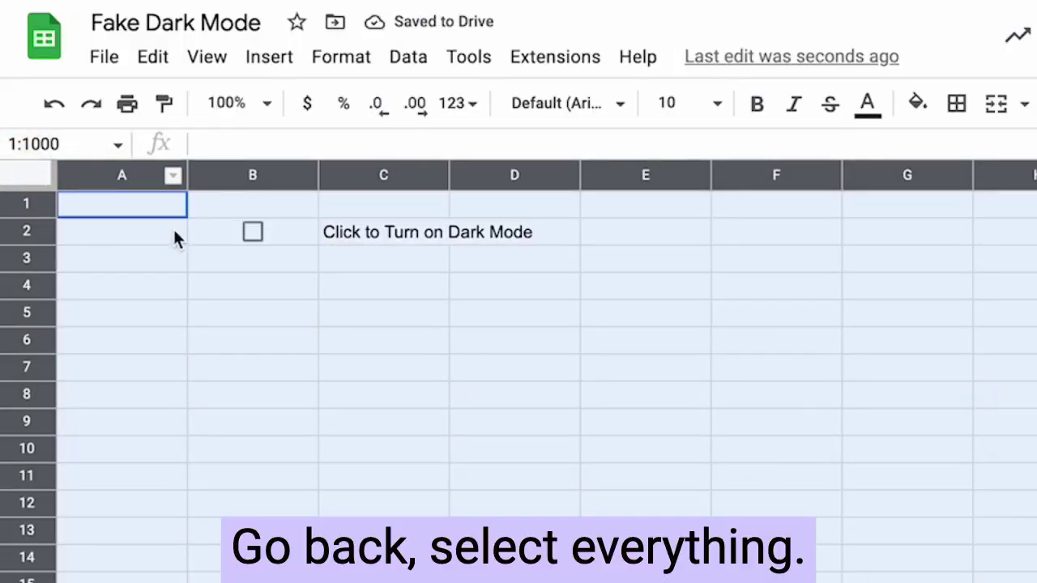
{"action": "left_click", "coordinate": [362, 58]}
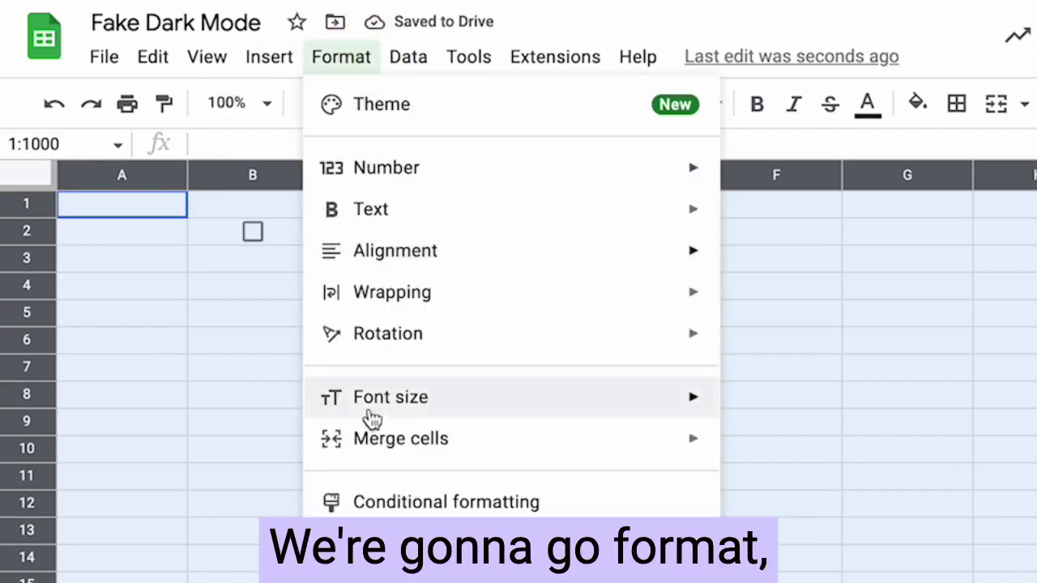
{"action": "left_click", "coordinate": [403, 504]}
{"action": "left_click_drag", "start_coordinate": [887, 453], "coordinate": [165, 444]}
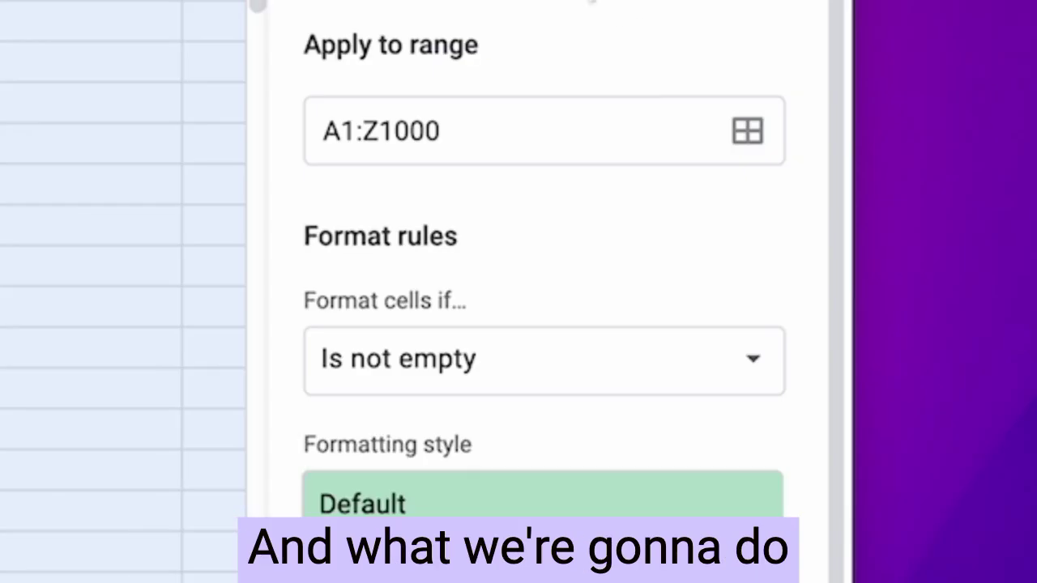
{"action": "scroll", "coordinate": [632, 332], "scroll_direction": "down", "scroll_amount": 1}
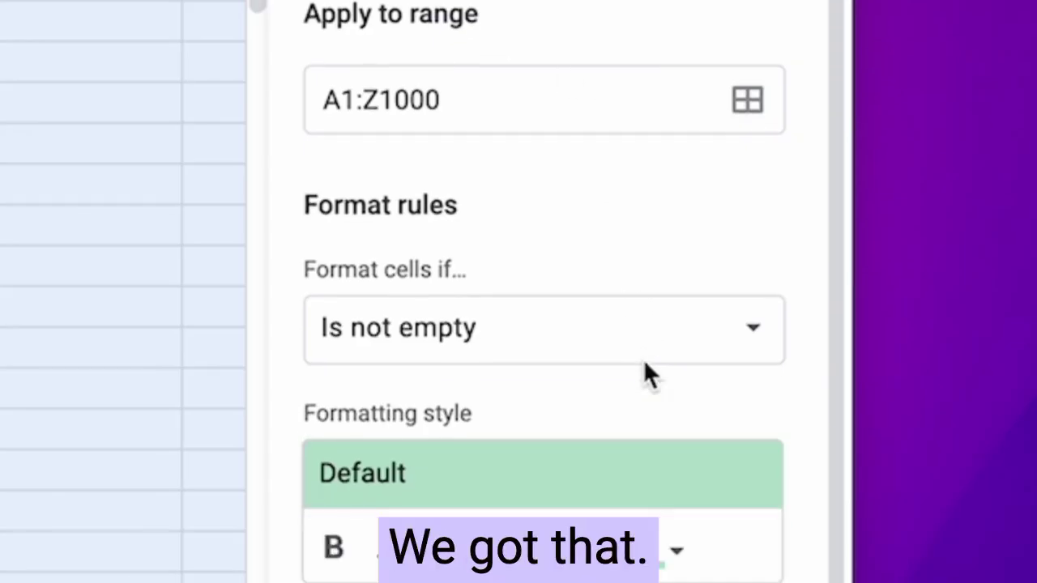
Step: Set the rule condition to 'Custom formula is' and enter =B2=TRUE
{"action": "left_click", "coordinate": [486, 338]}
{"action": "scroll", "coordinate": [445, 510], "scroll_direction": "down", "scroll_amount": 5}
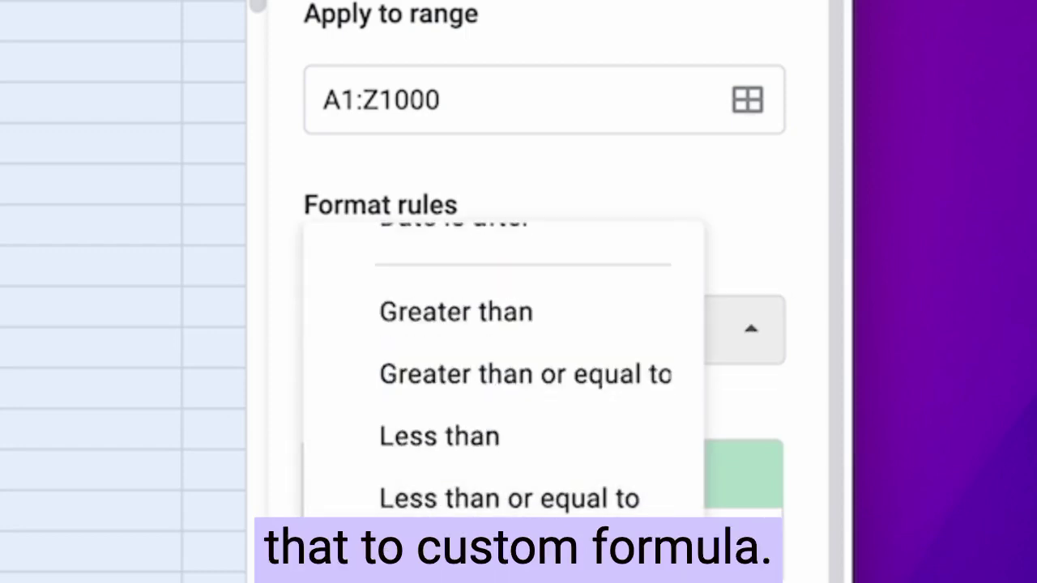
{"action": "left_click", "coordinate": [454, 494]}
{"action": "left_click", "coordinate": [375, 414]}
{"action": "type", "text": "=B2="}
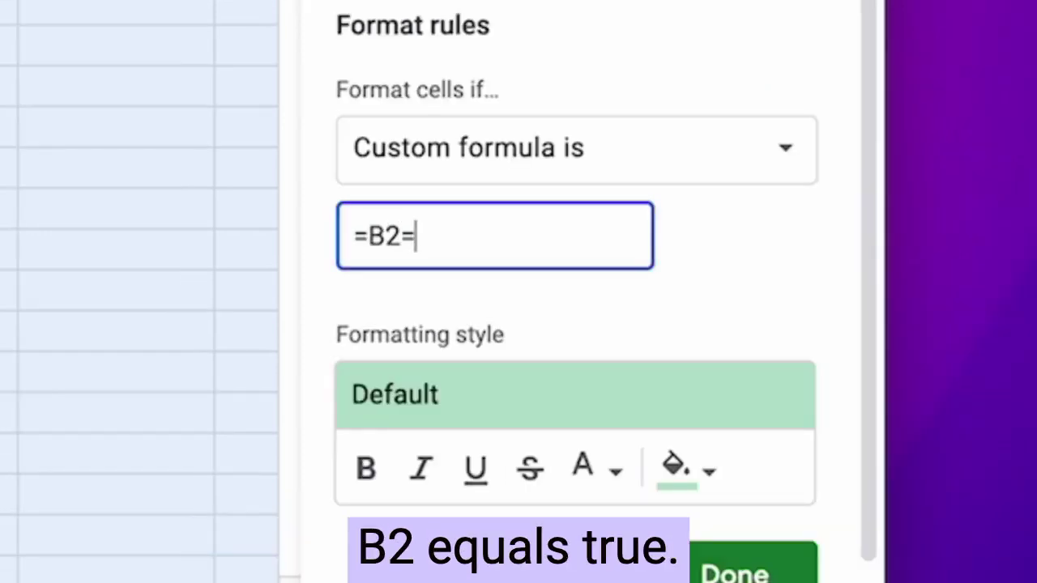
{"action": "type", "text": "TRUE"}
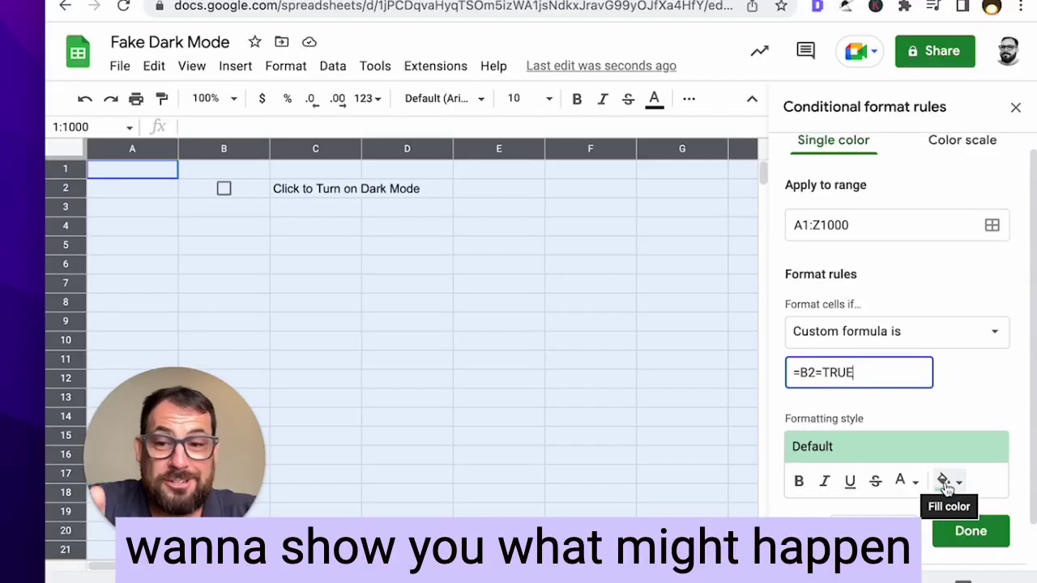
Step: Create a dark grey custom colour with hex value #444
{"action": "left_click", "coordinate": [674, 467]}
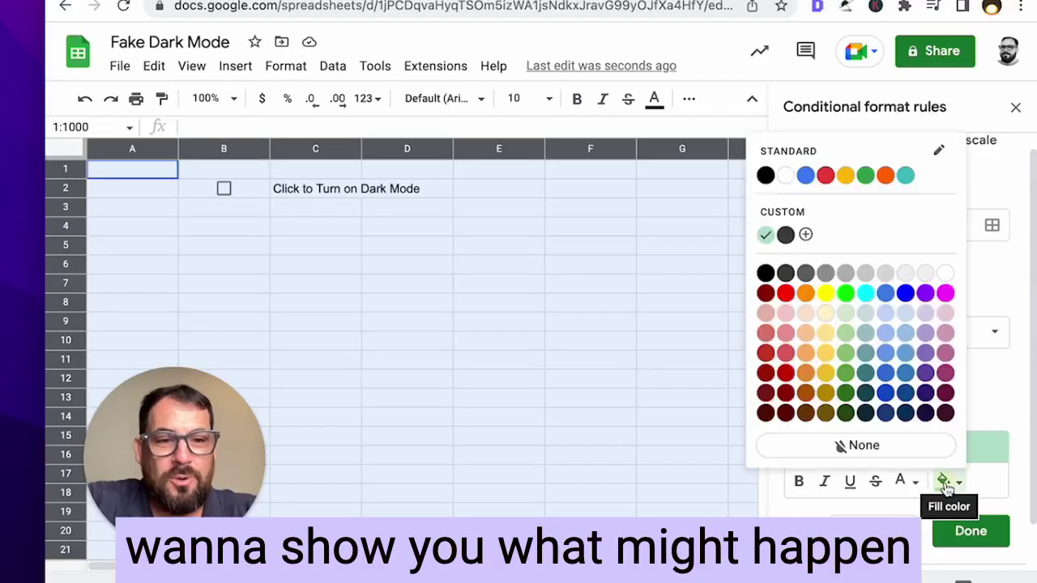
{"action": "left_click", "coordinate": [901, 480]}
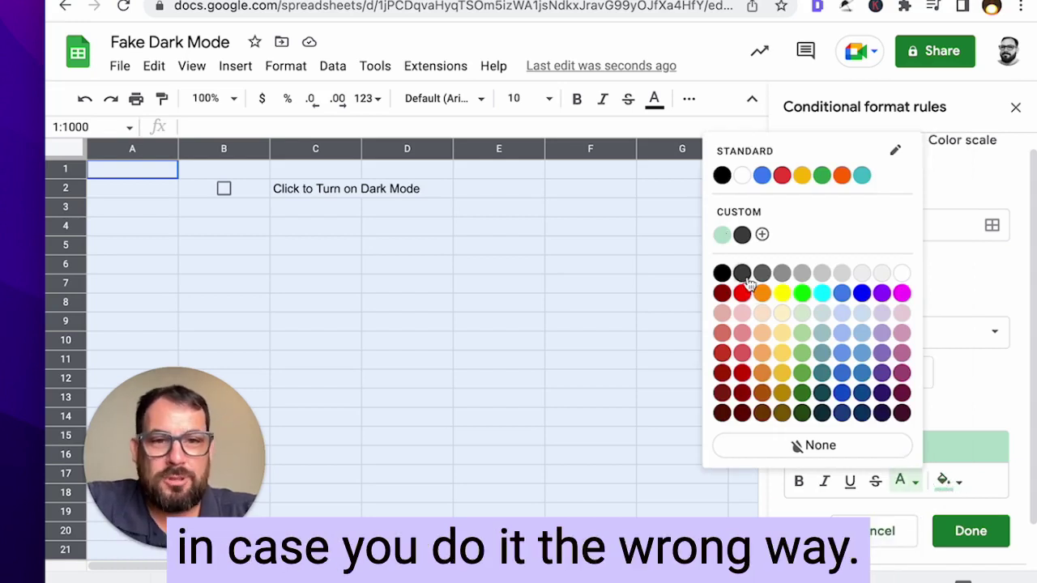
{"action": "left_click", "coordinate": [762, 236]}
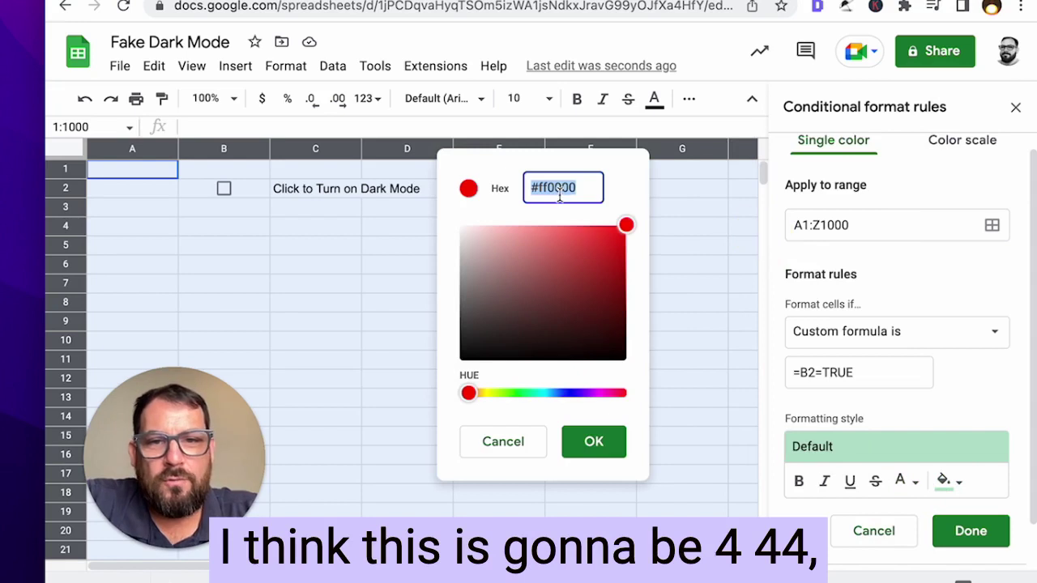
{"action": "left_click_drag", "start_coordinate": [533, 187], "coordinate": [687, 202]}
{"action": "type", "text": "444"}
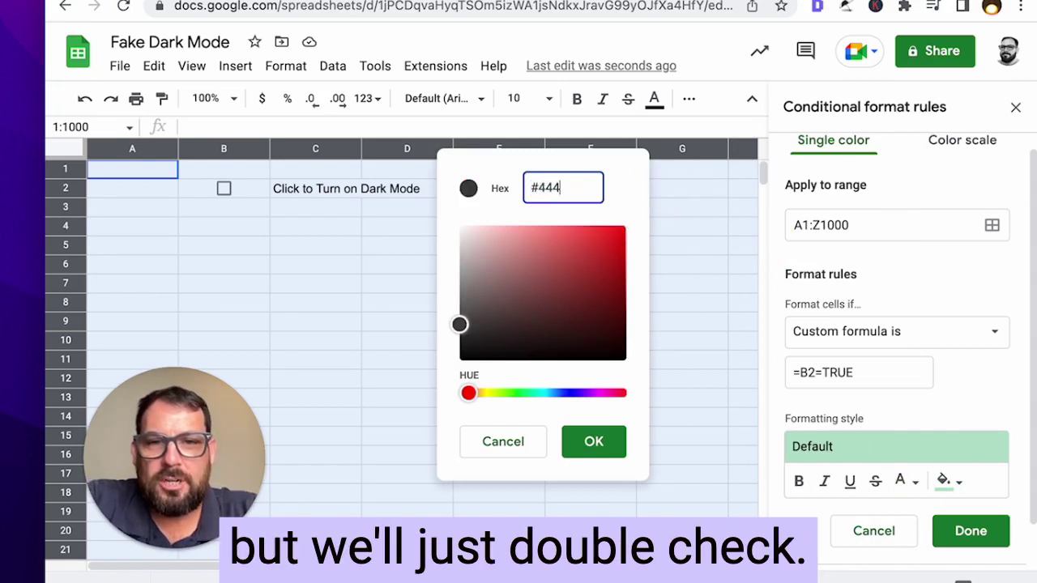
{"action": "left_click", "coordinate": [614, 452]}
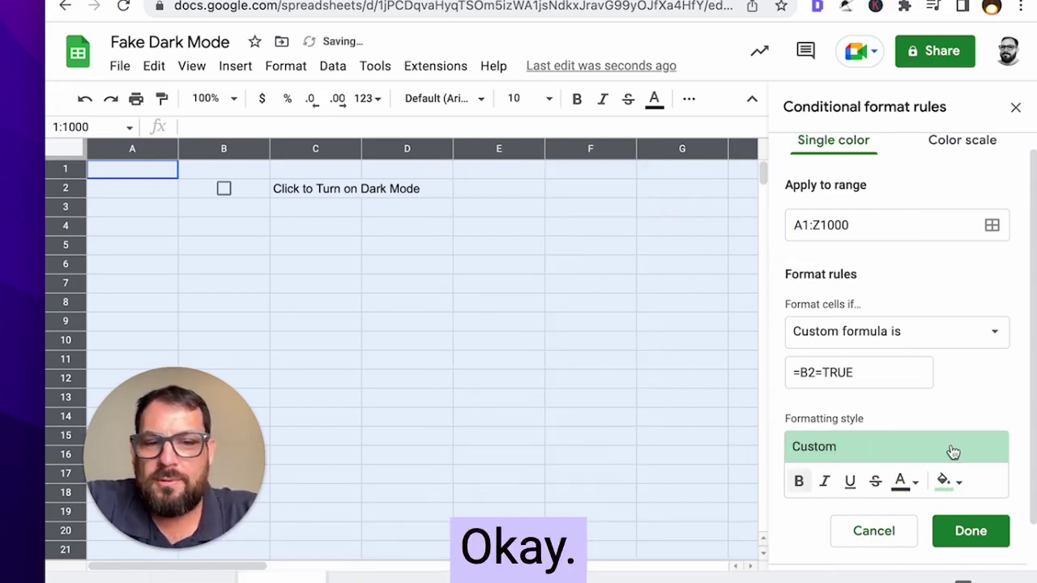
Step: Give the rule white text and the #444 dark grey fill, then save it
{"action": "left_click", "coordinate": [901, 481]}
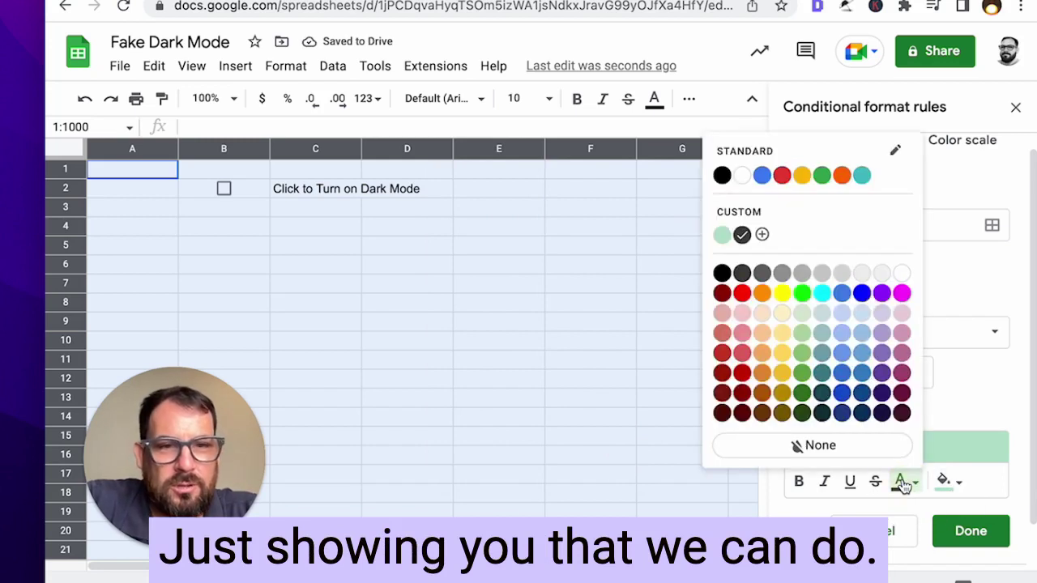
{"action": "left_click", "coordinate": [901, 273]}
{"action": "left_click", "coordinate": [948, 481]}
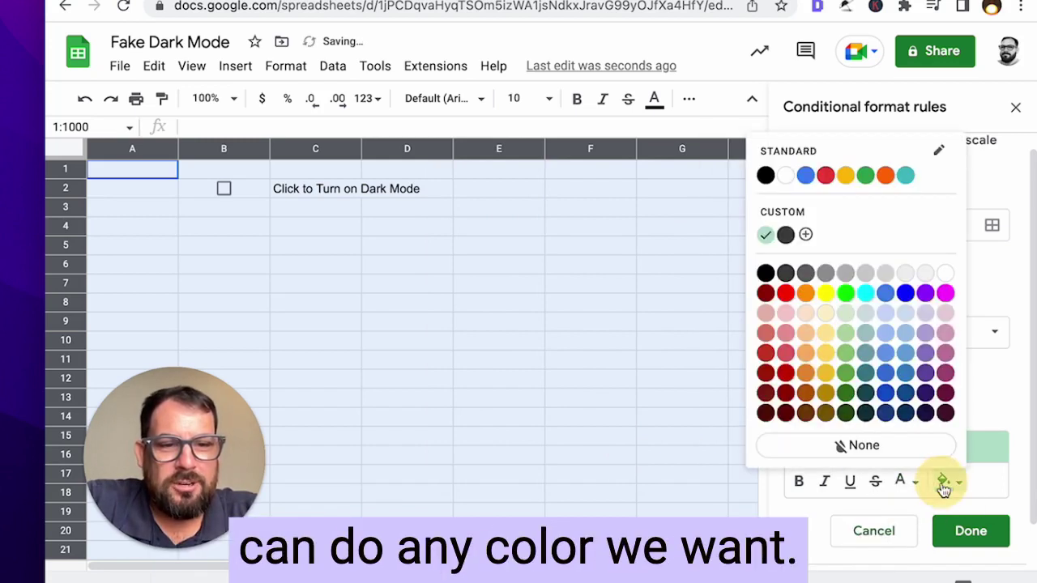
{"action": "left_click", "coordinate": [786, 235]}
{"action": "left_click", "coordinate": [863, 369]}
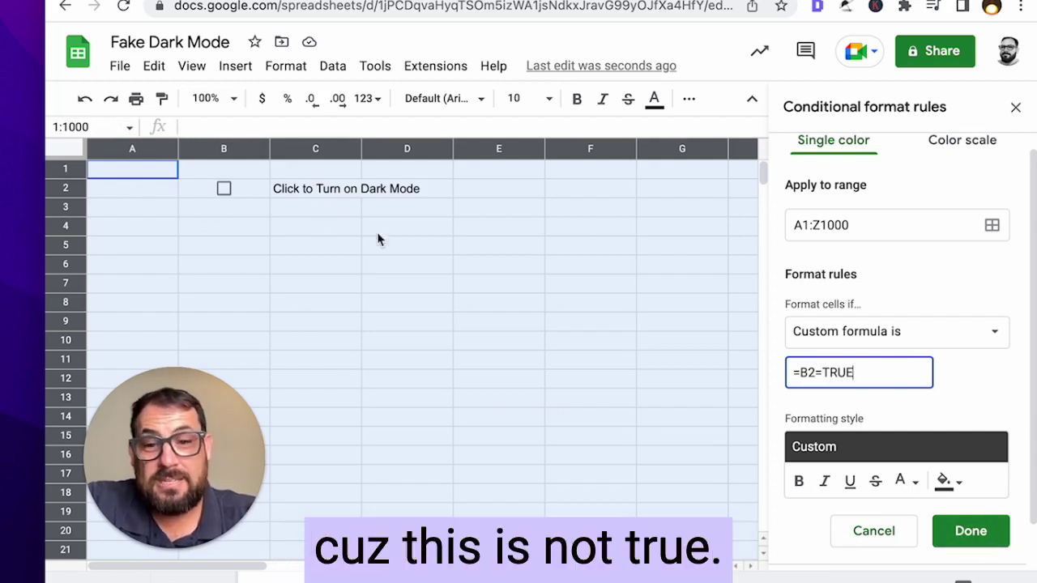
{"action": "left_click", "coordinate": [967, 533]}
Step: Toggle the B2 checkbox several times, showing only A1 darkens, and leave it unticked
{"action": "left_click", "coordinate": [444, 271]}
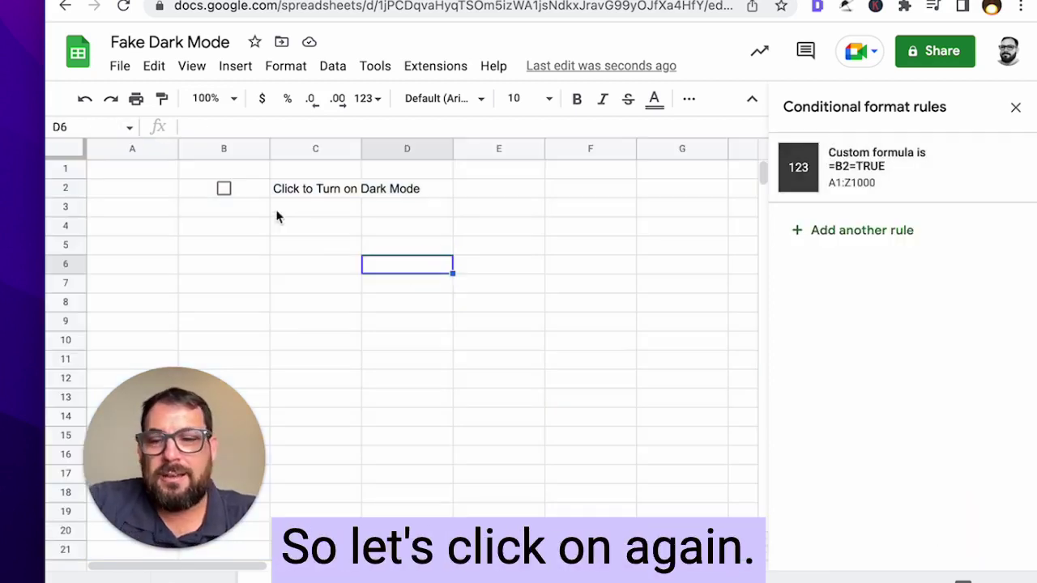
{"action": "left_click", "coordinate": [224, 195]}
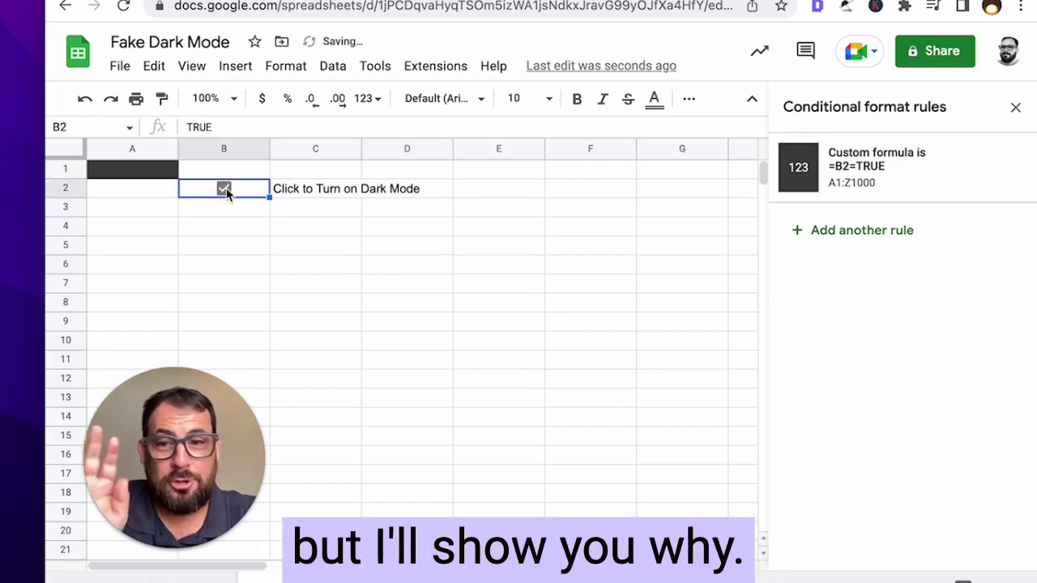
{"action": "left_click", "coordinate": [226, 191]}
{"action": "left_click", "coordinate": [227, 193]}
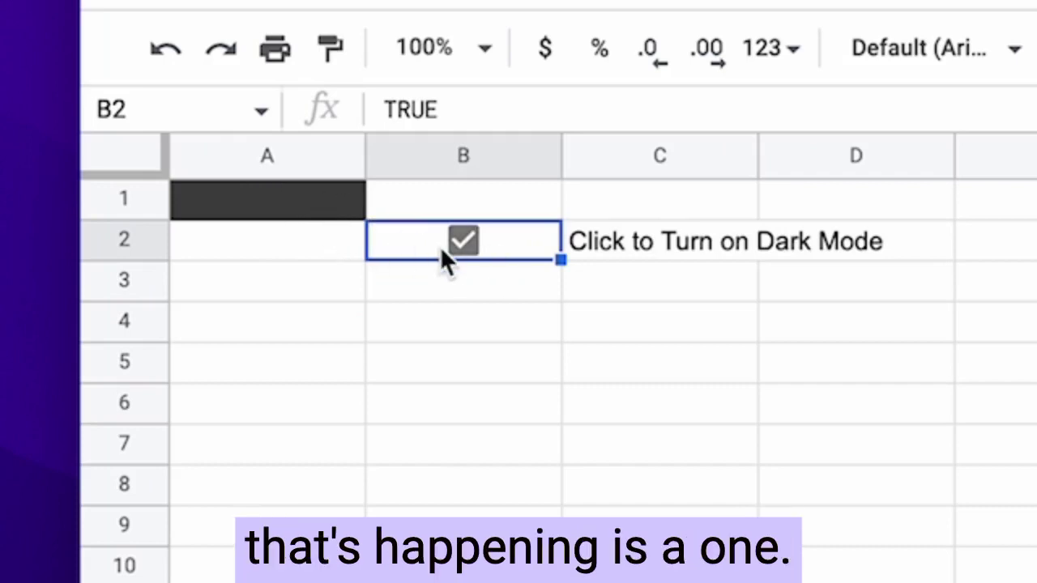
{"action": "left_click", "coordinate": [476, 243]}
{"action": "left_click", "coordinate": [462, 244]}
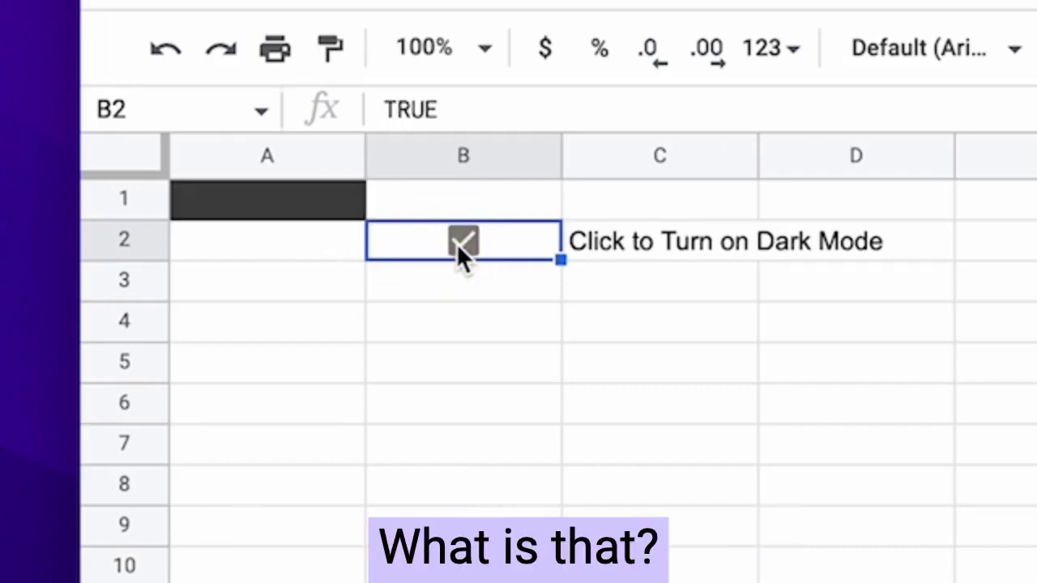
{"action": "left_click", "coordinate": [460, 242]}
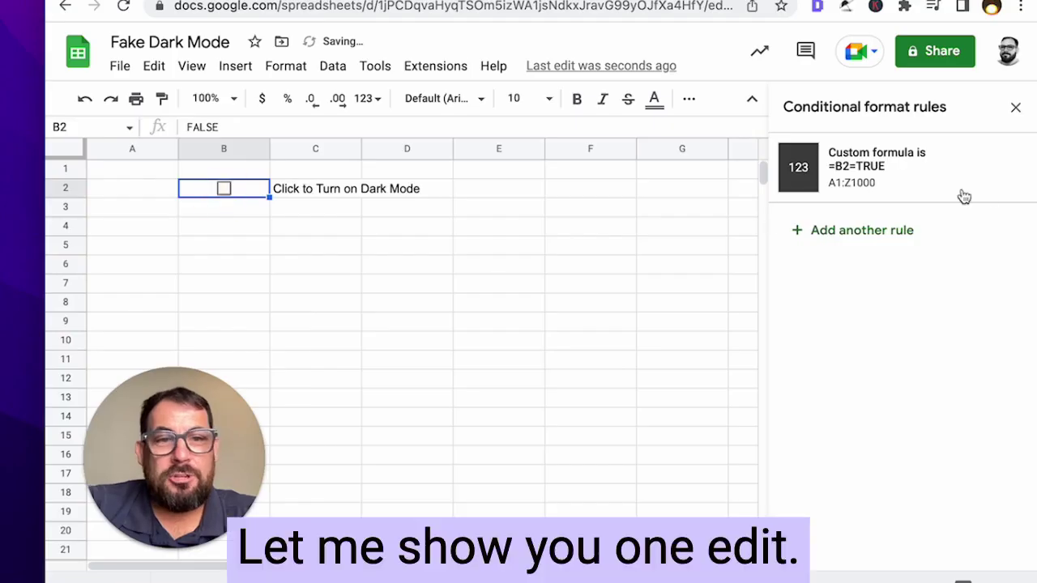
Step: Edit the dark-mode rule's formula to =$B$2=TRUE
{"action": "left_click", "coordinate": [920, 177]}
{"action": "left_click", "coordinate": [796, 388]}
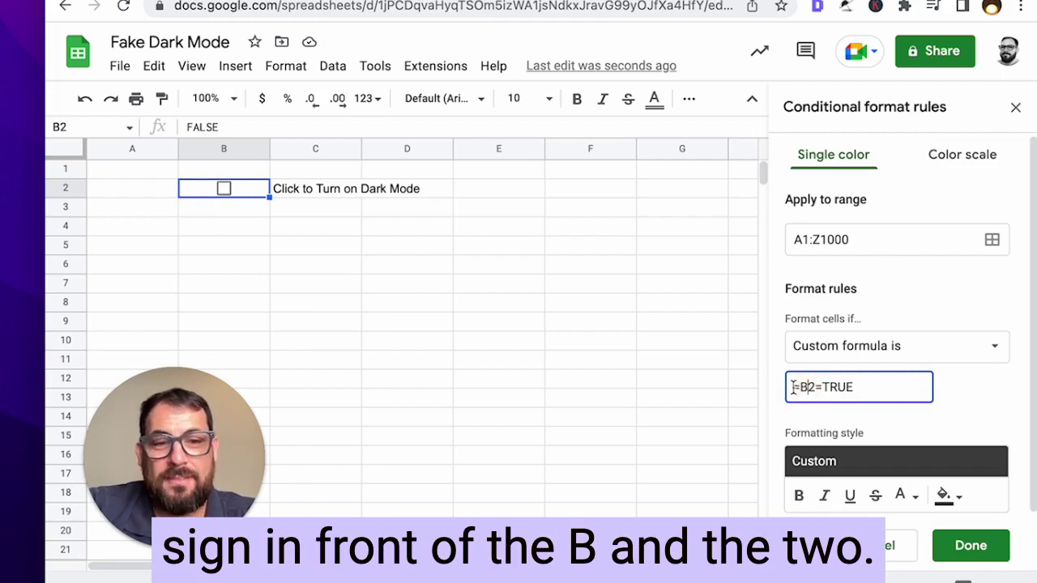
{"action": "left_click", "coordinate": [801, 387]}
{"action": "type", "text": "$"}
{"action": "left_click", "coordinate": [819, 388]}
{"action": "type", "text": "$"}
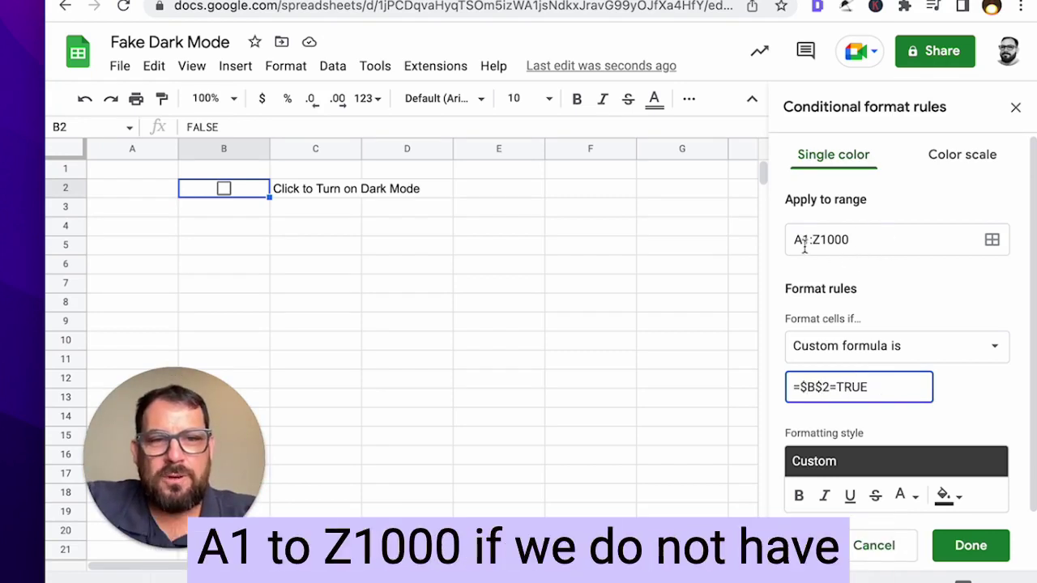
Step: Remove the dollar signs, returning the formula to =B2=TRUE
{"action": "left_click", "coordinate": [810, 386]}
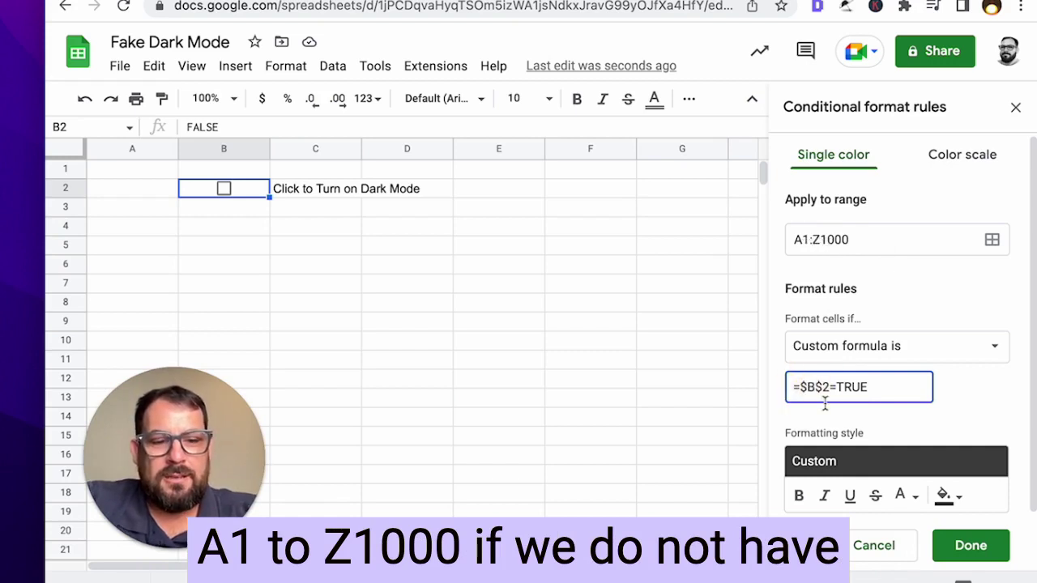
{"action": "key", "text": "BackSpace"}
{"action": "key", "text": "Right"}
{"action": "key", "text": "Right"}
{"action": "key", "text": "BackSpace"}
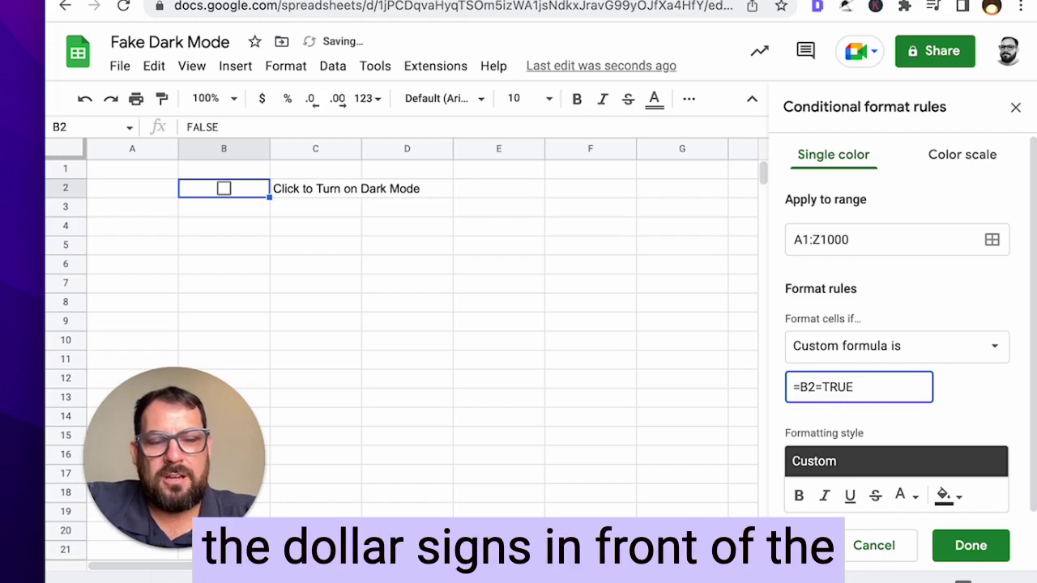
{"action": "left_click_drag", "start_coordinate": [803, 389], "coordinate": [870, 393]}
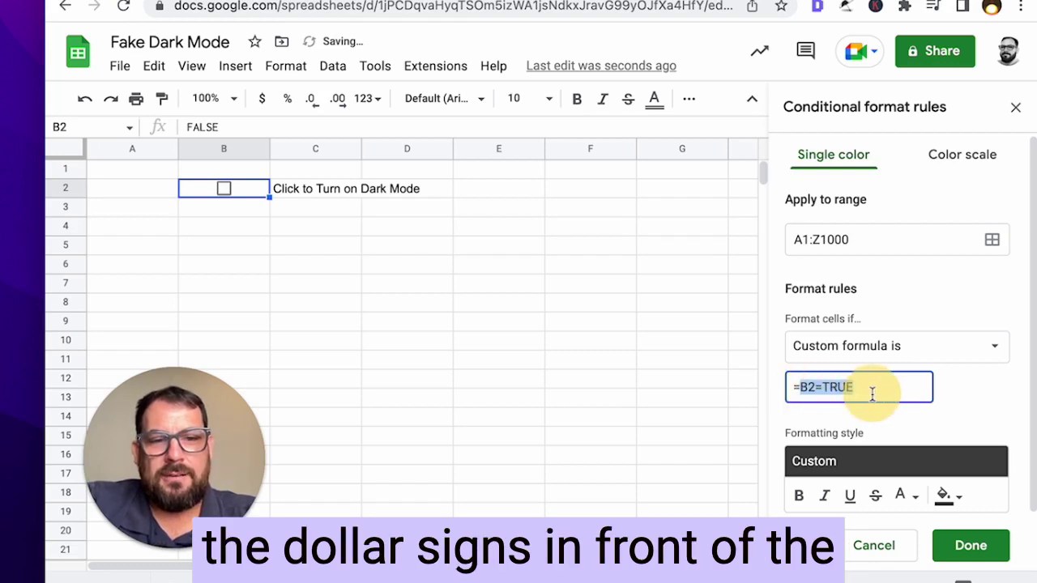
{"action": "left_click", "coordinate": [813, 389]}
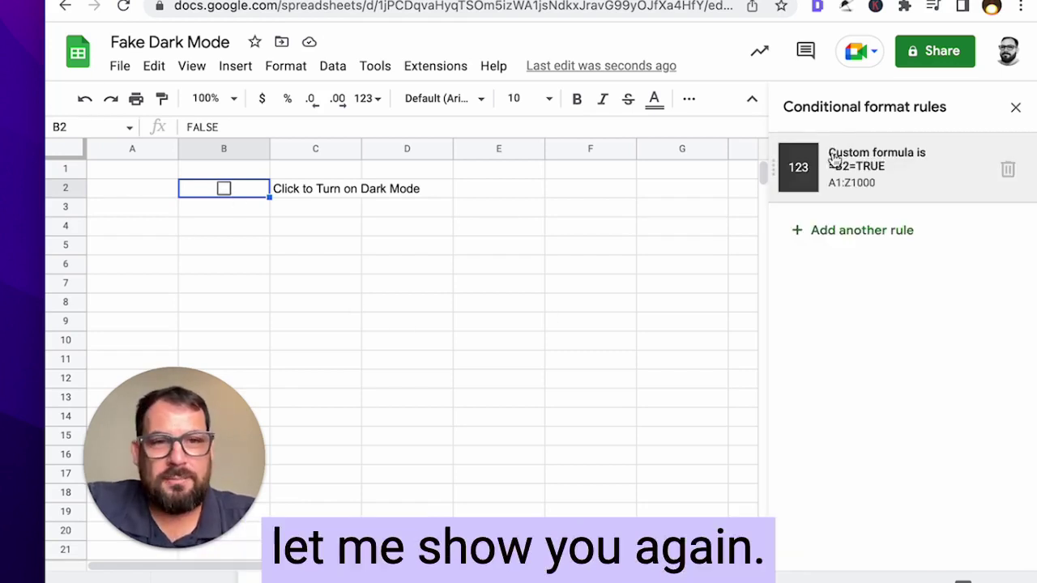
Step: Copy the B2 checkbox into B3 and toggle it to see which cell darkens
{"action": "left_click", "coordinate": [225, 189]}
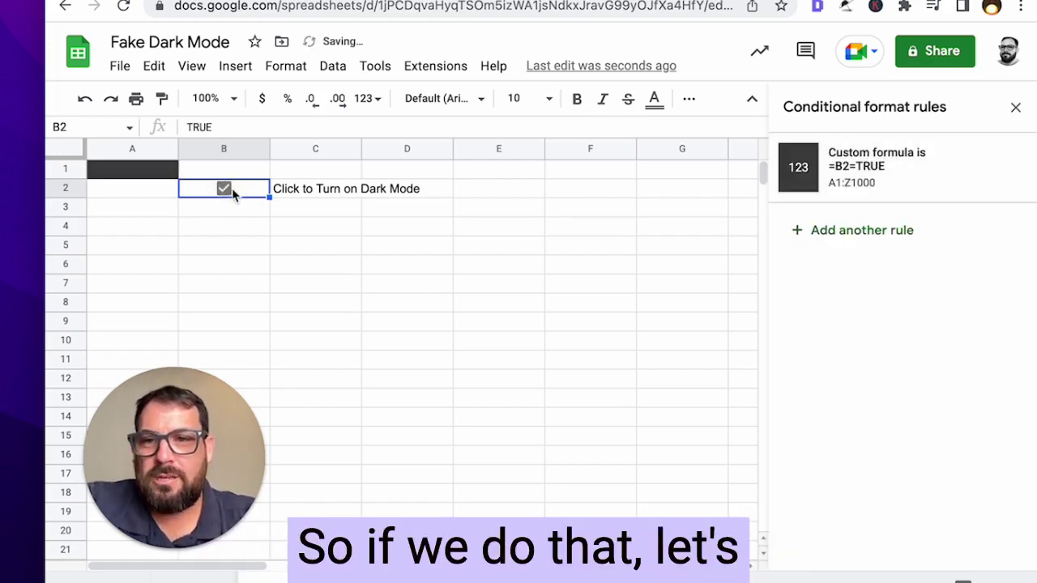
{"action": "left_click", "coordinate": [225, 188]}
{"action": "key", "text": "ctrl+c"}
{"action": "key", "text": "Down"}
{"action": "key", "text": "Right"}
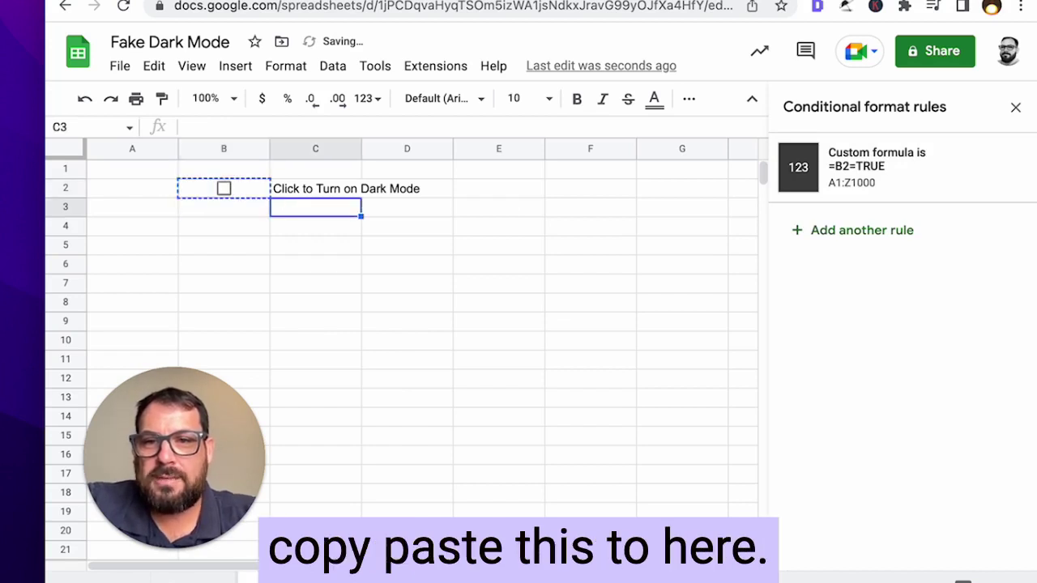
{"action": "key", "text": "Left"}
{"action": "key", "text": "ctrl+v"}
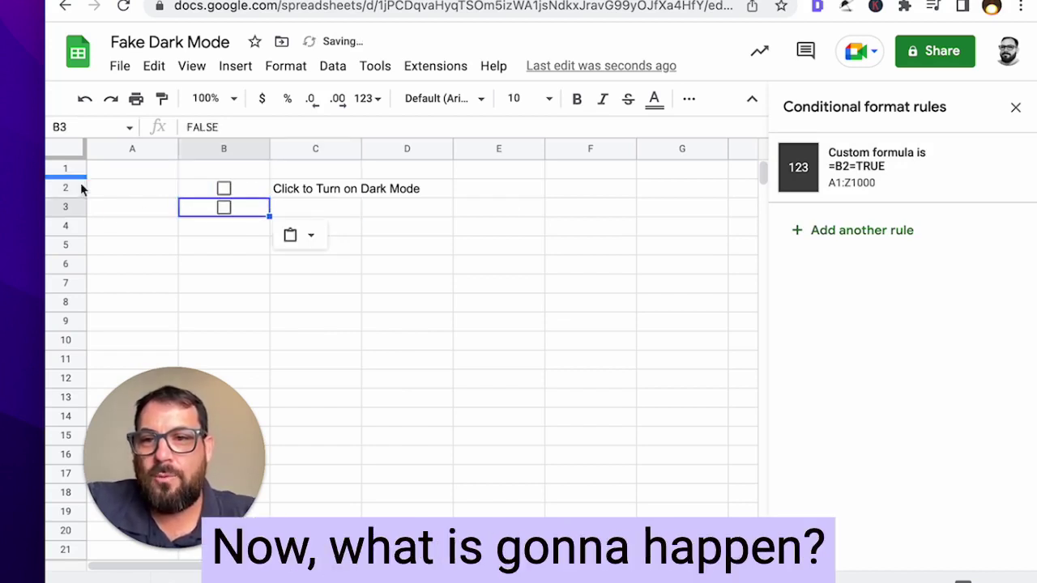
{"action": "left_click", "coordinate": [231, 211]}
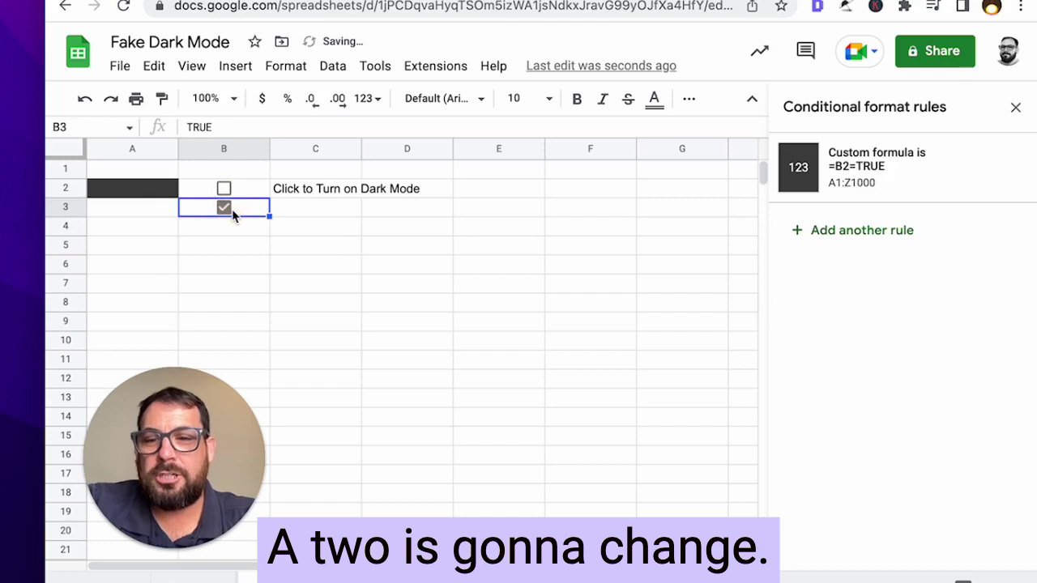
{"action": "left_click", "coordinate": [233, 212]}
Step: Paste a checkbox into B4, then move it to D5, toggling each to test the rule
{"action": "key", "text": "Down"}
{"action": "key", "text": "ctrl+v"}
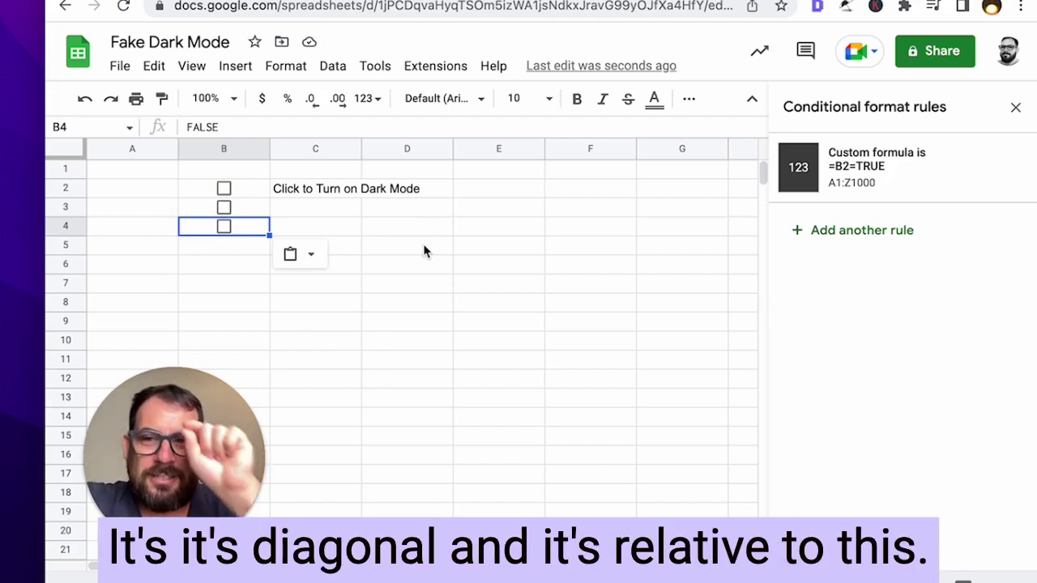
{"action": "left_click", "coordinate": [224, 229]}
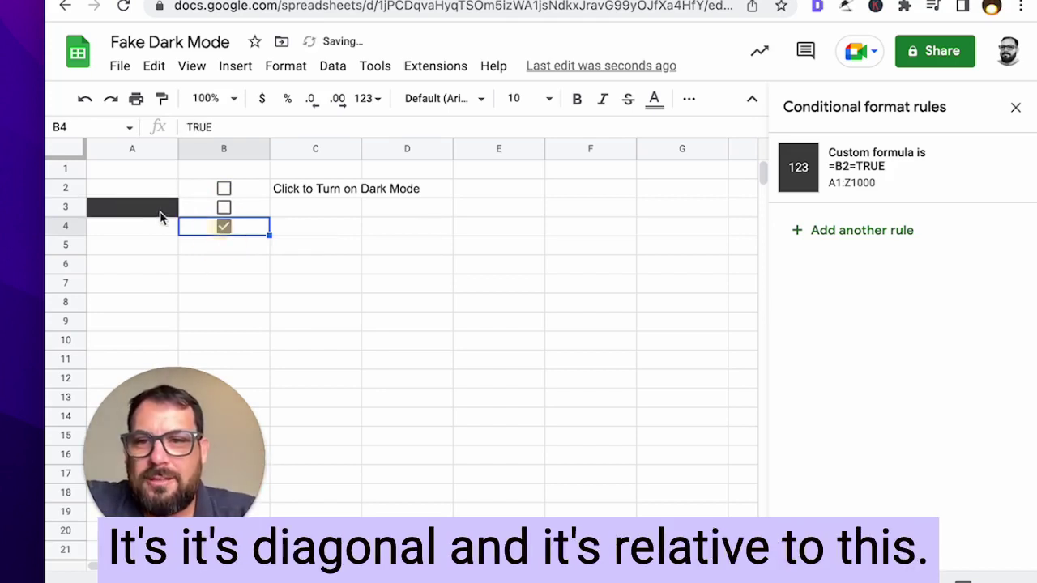
{"action": "left_click", "coordinate": [225, 227]}
{"action": "key", "text": "ctrl+x"}
{"action": "key", "text": "Right"}
{"action": "key", "text": "Right"}
{"action": "key", "text": "Right"}
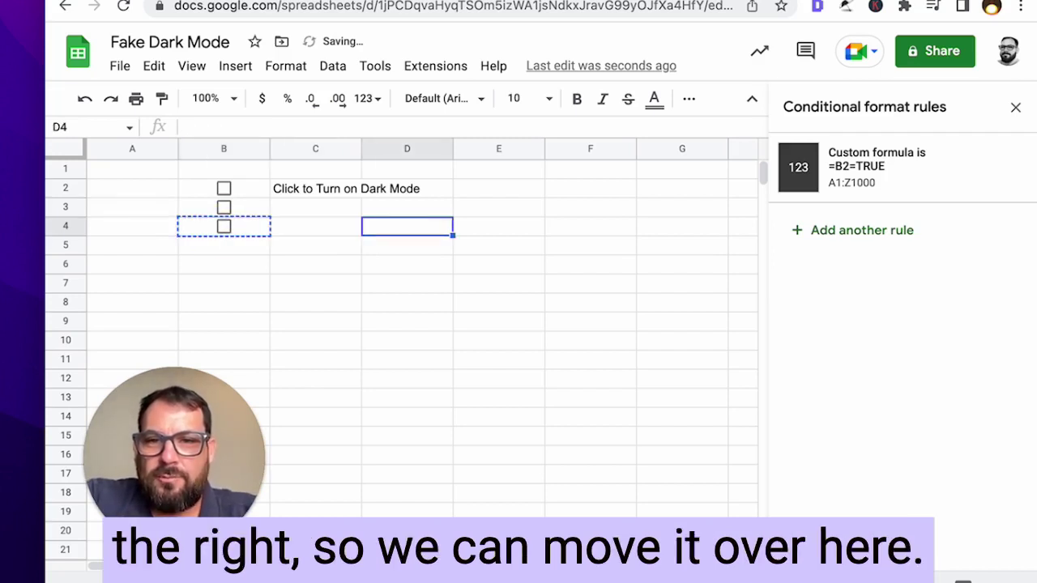
{"action": "left_click", "coordinate": [407, 244]}
{"action": "key", "text": "ctrl+v"}
{"action": "left_click", "coordinate": [407, 245]}
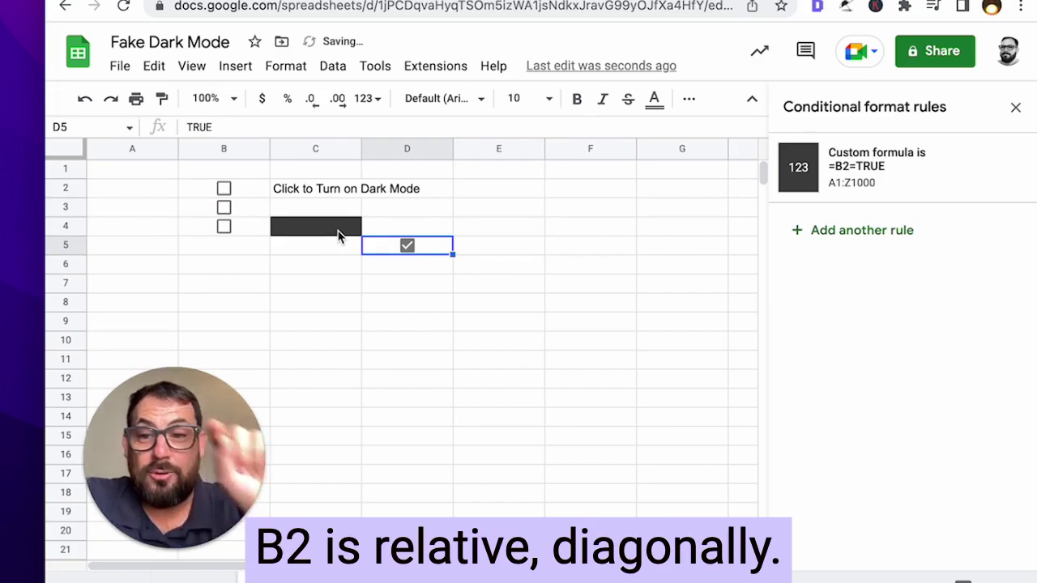
{"action": "left_click", "coordinate": [408, 247]}
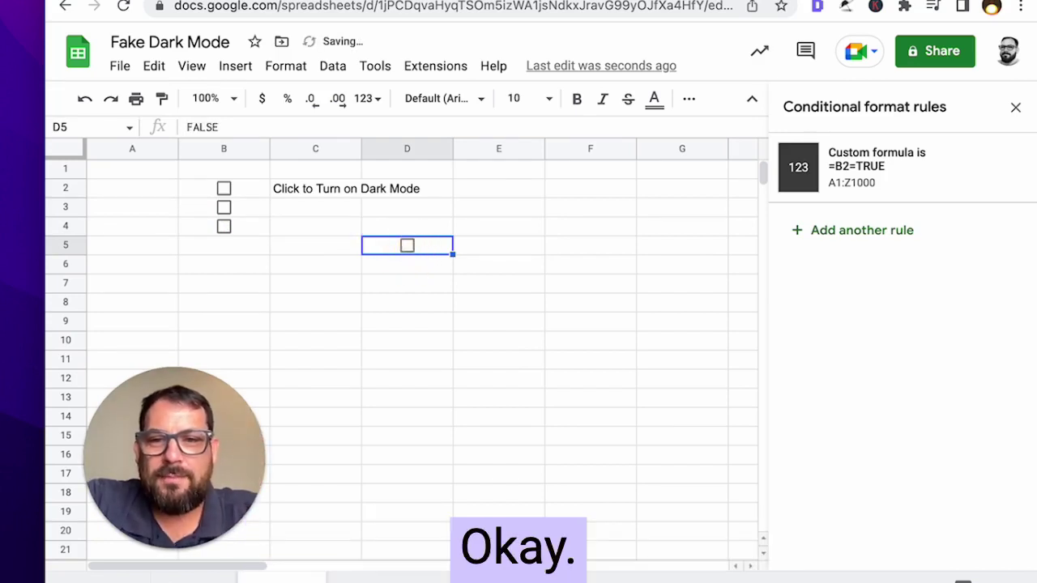
Step: Delete the stray checkboxes in D5, B4 and B3
{"action": "key", "text": "Delete"}
{"action": "key", "text": "Left"}
{"action": "key", "text": "Left"}
{"action": "key", "text": "Left"}
{"action": "key", "text": "Up"}
{"action": "key", "text": "Right"}
{"action": "key", "text": "Delete"}
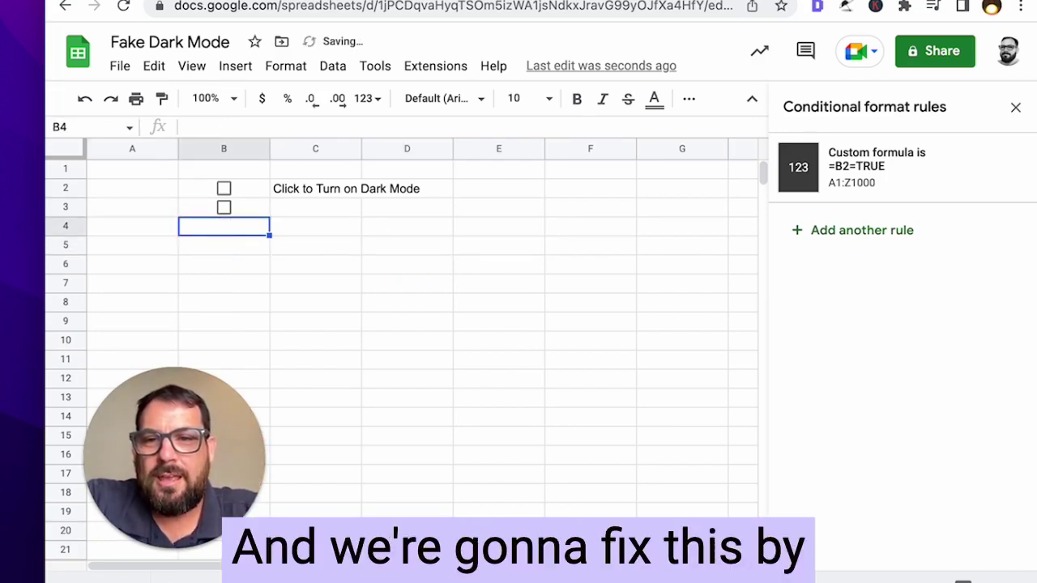
{"action": "key", "text": "Up"}
{"action": "key", "text": "Delete"}
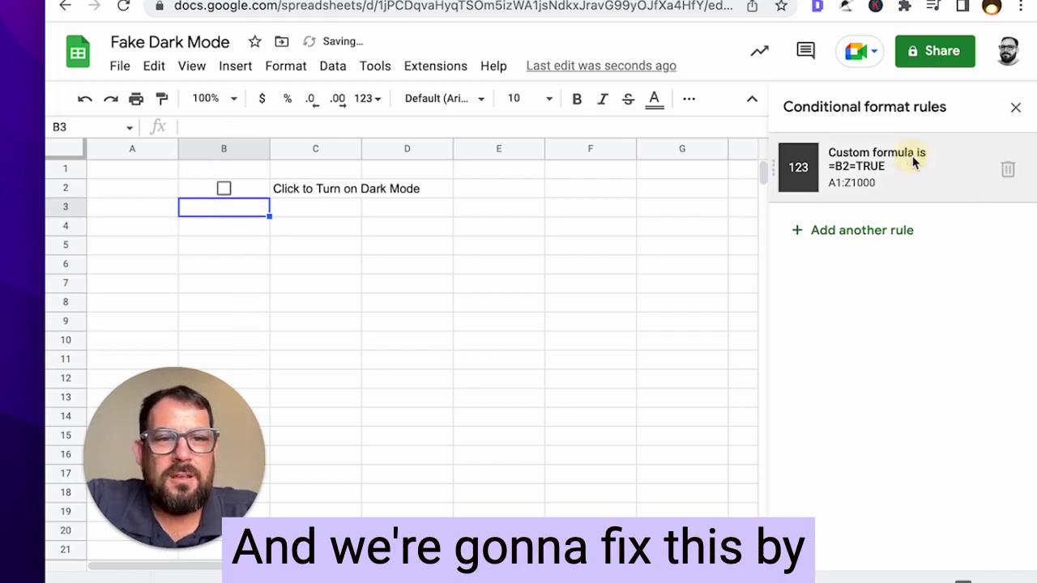
Step: Change the rule to =$B$2=TRUE, save it, and toggle B2 to test whole-sheet dark mode
{"action": "left_click", "coordinate": [915, 162]}
{"action": "left_click", "coordinate": [805, 385]}
{"action": "type", "text": "$B"}
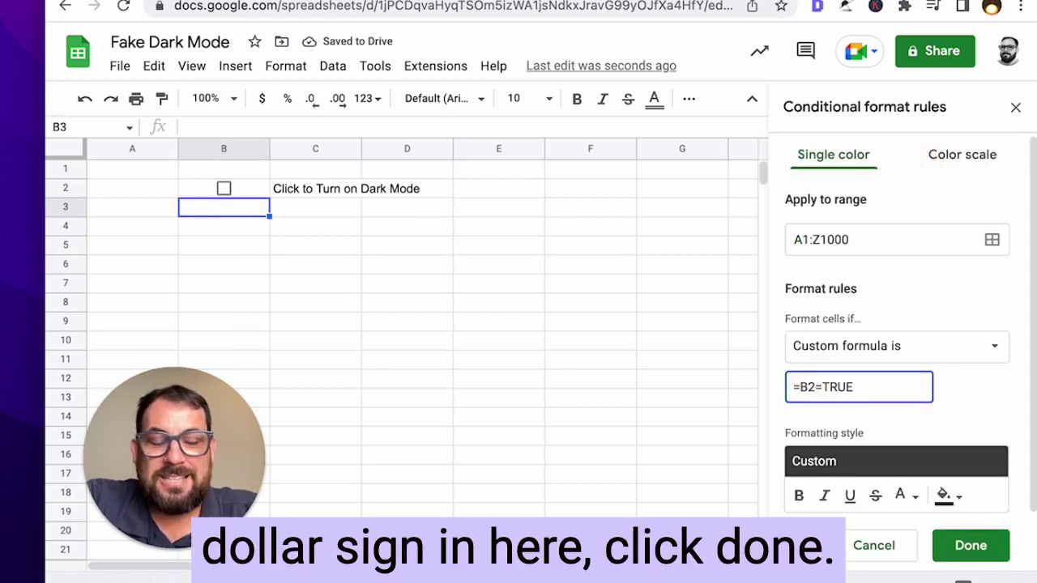
{"action": "type", "text": "$"}
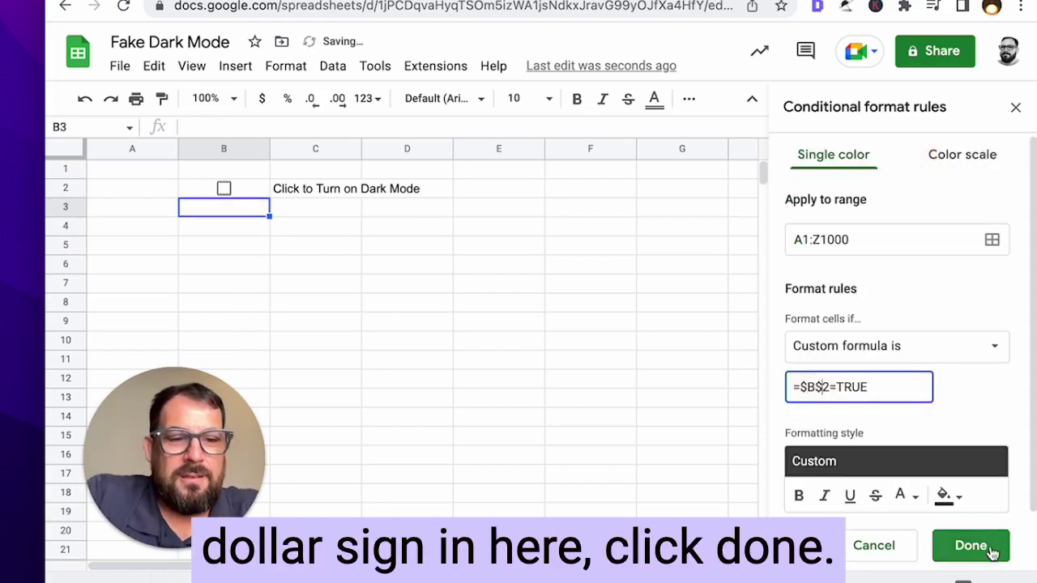
{"action": "left_click", "coordinate": [966, 544]}
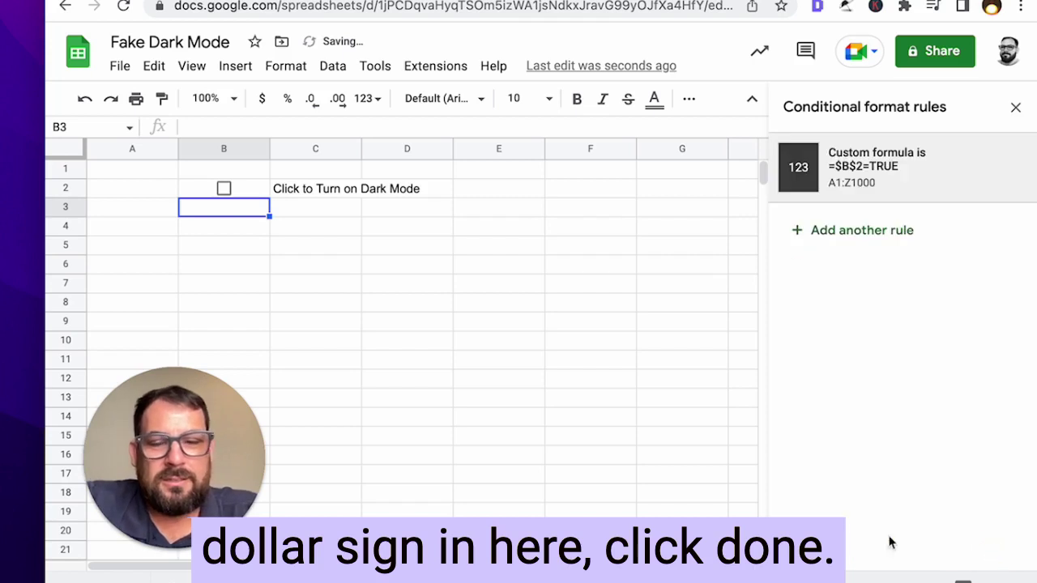
{"action": "left_click", "coordinate": [223, 189]}
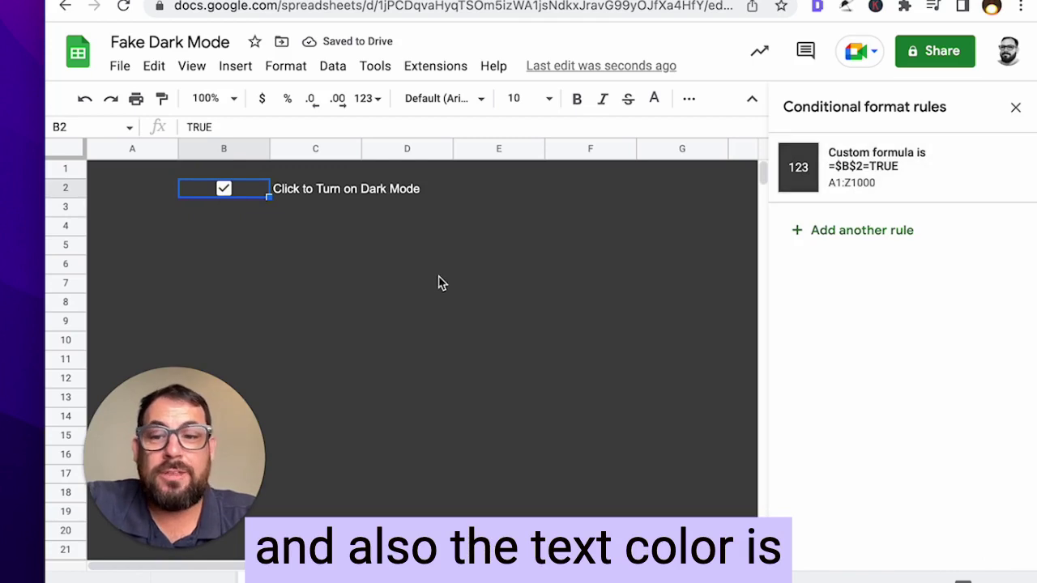
{"action": "left_click", "coordinate": [222, 189]}
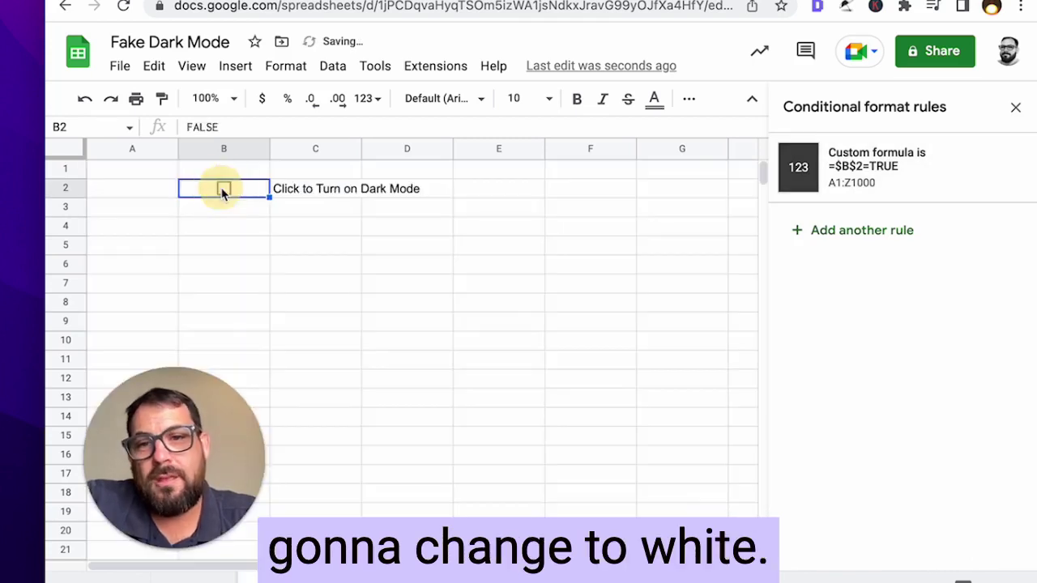
Step: Turn C2 into =IF(B2,"Click to Turn on Dark Mode","Dark Mode has been Initiated")
{"action": "left_click", "coordinate": [323, 194]}
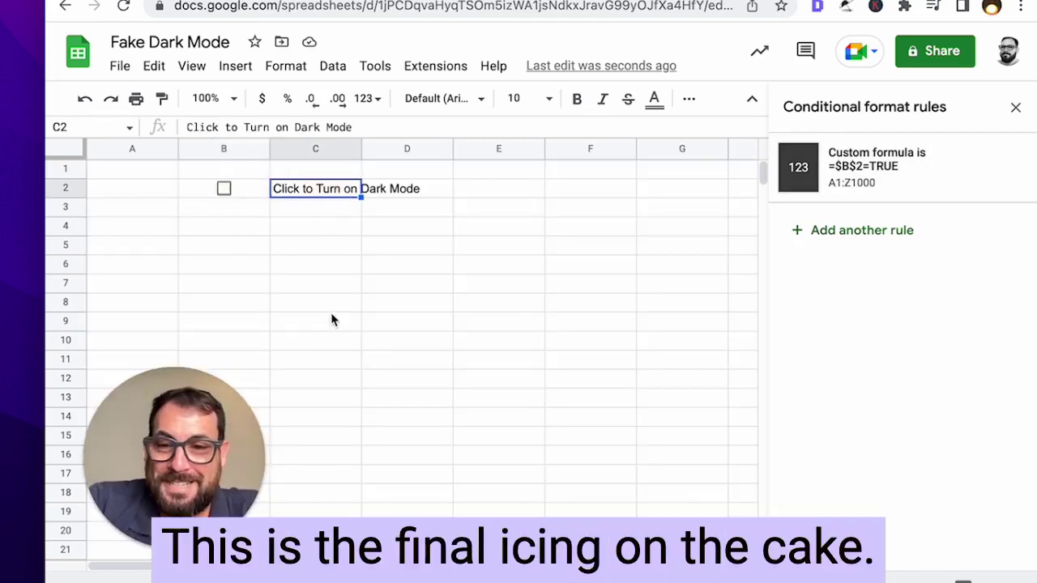
{"action": "double_click", "coordinate": [332, 188]}
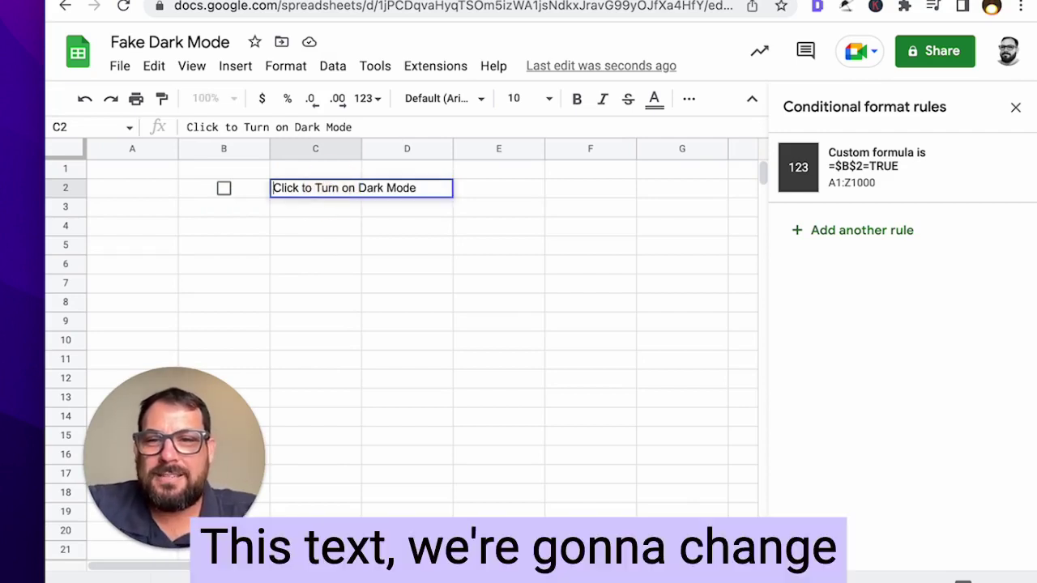
{"action": "double_click", "coordinate": [325, 191]}
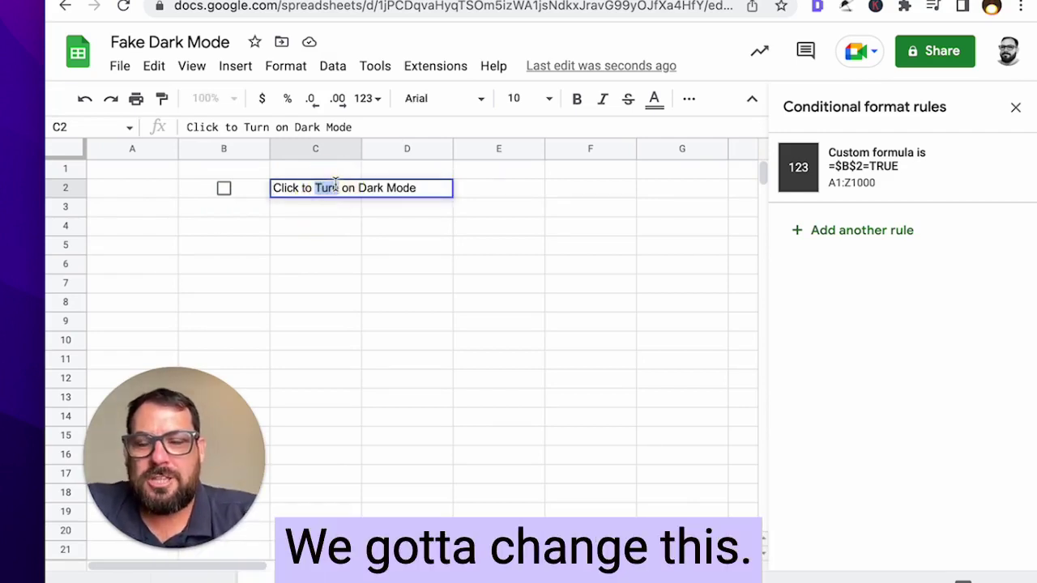
{"action": "key", "text": "Home"}
{"action": "type", "text": "=IF("}
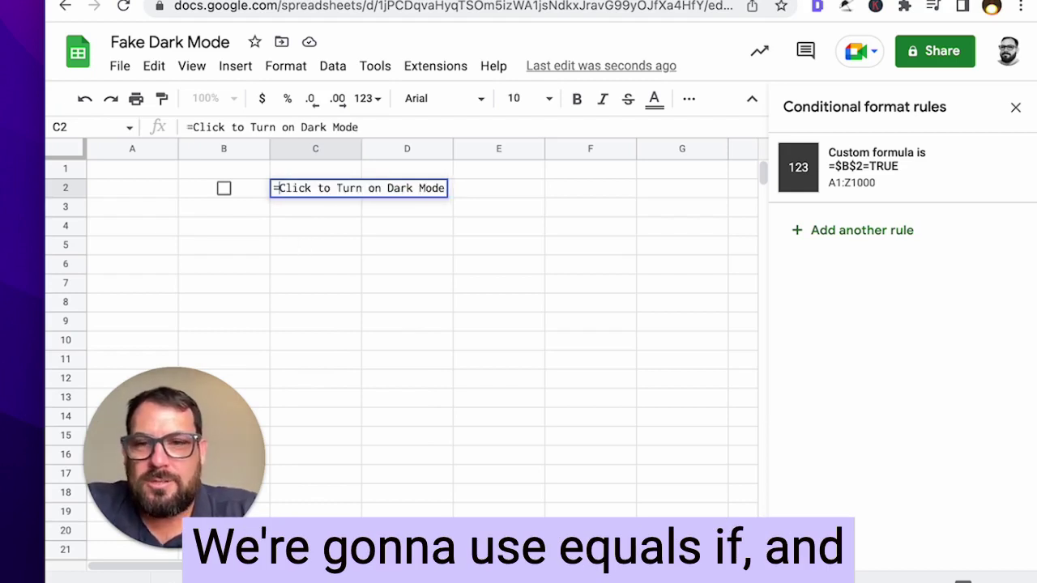
{"action": "type", "text": "B2"}
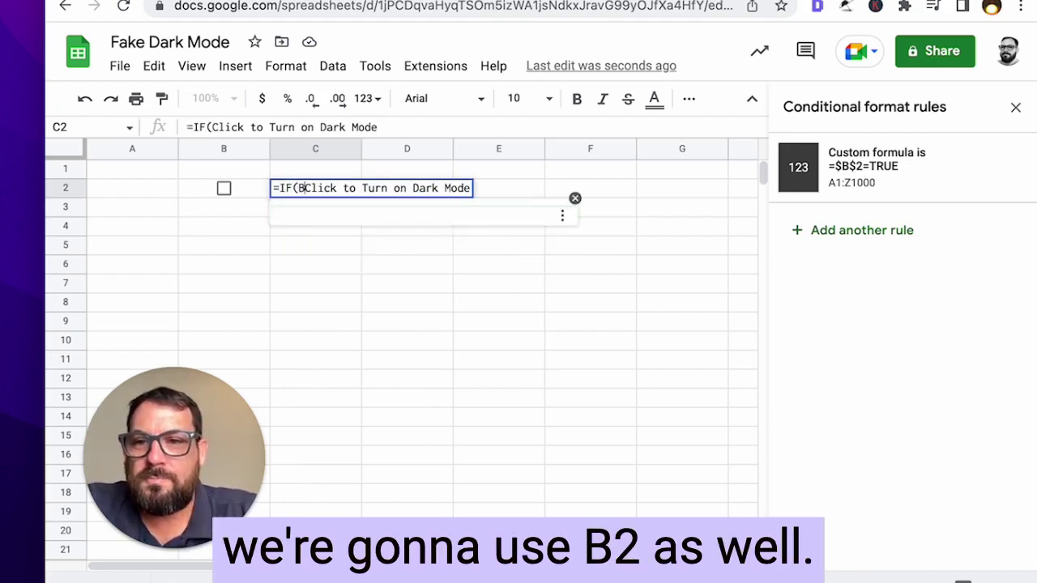
{"action": "type", "text": ",\""}
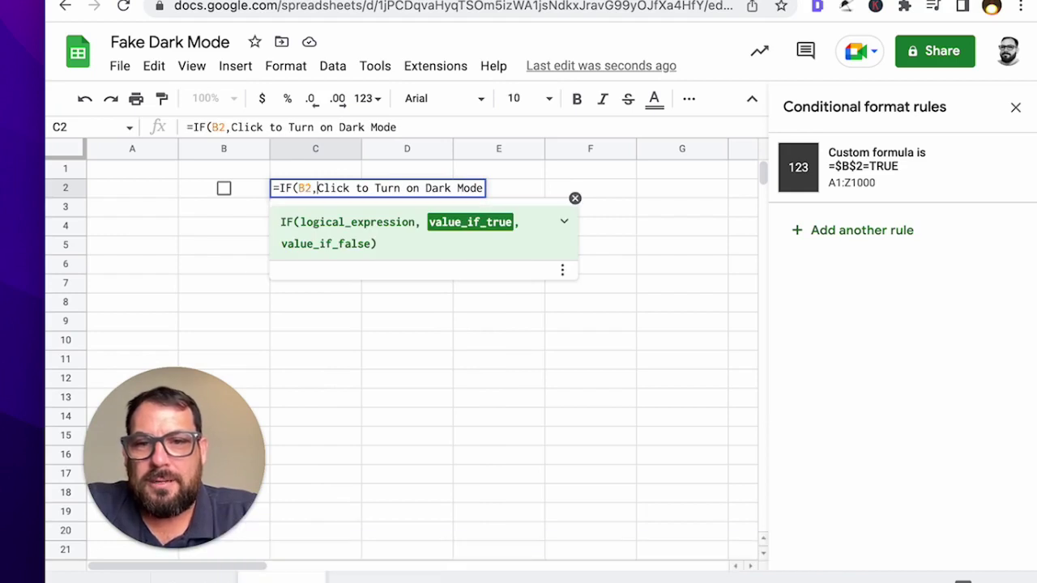
{"action": "key", "text": "End"}
{"action": "type", "text": "\""}
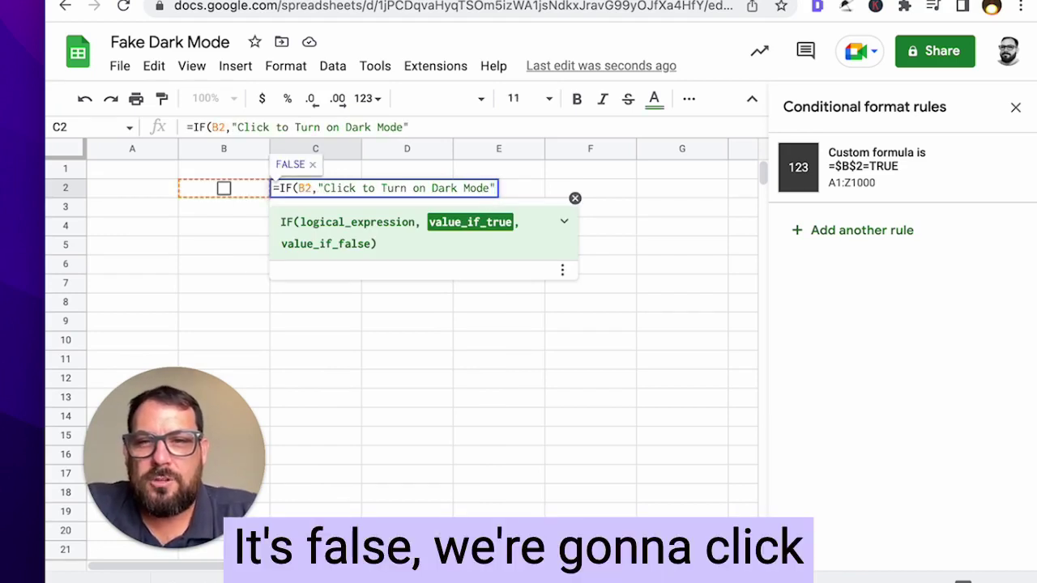
{"action": "type", "text": ",\""}
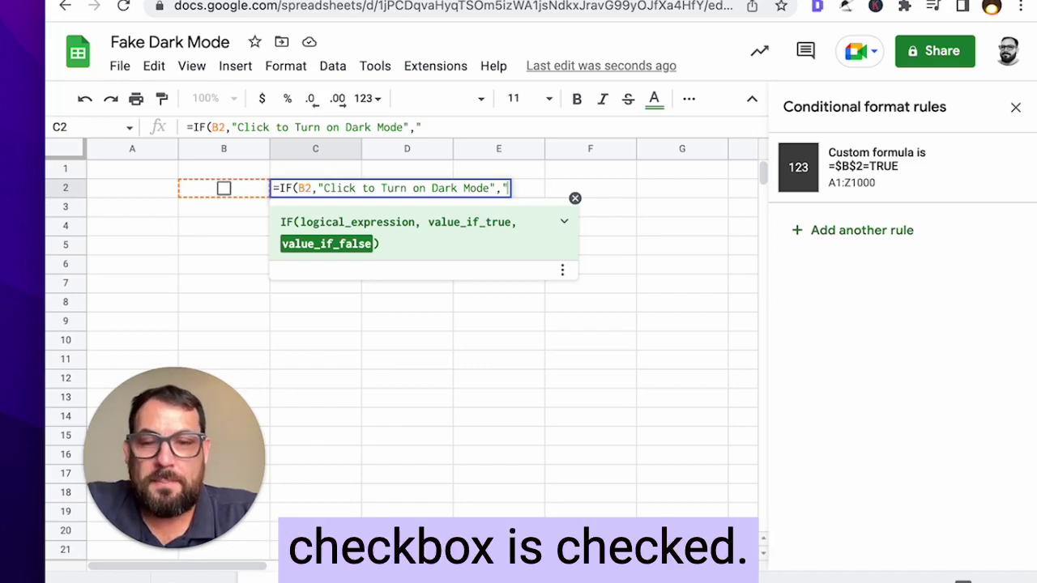
{"action": "type", "text": "Dar"}
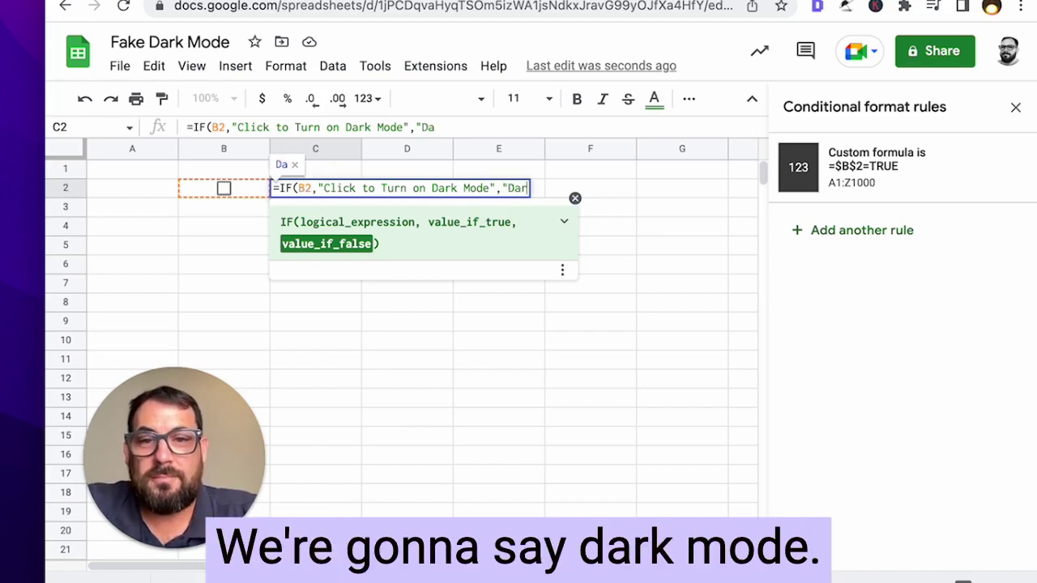
{"action": "type", "text": "k Mode has been Initiated\")"}
{"action": "left_click", "coordinate": [298, 192]}
Step: Swap the IF arguments so checked shows "Dark Mode has been Initiated", then tick B2 to test
{"action": "double_click", "coordinate": [300, 191]}
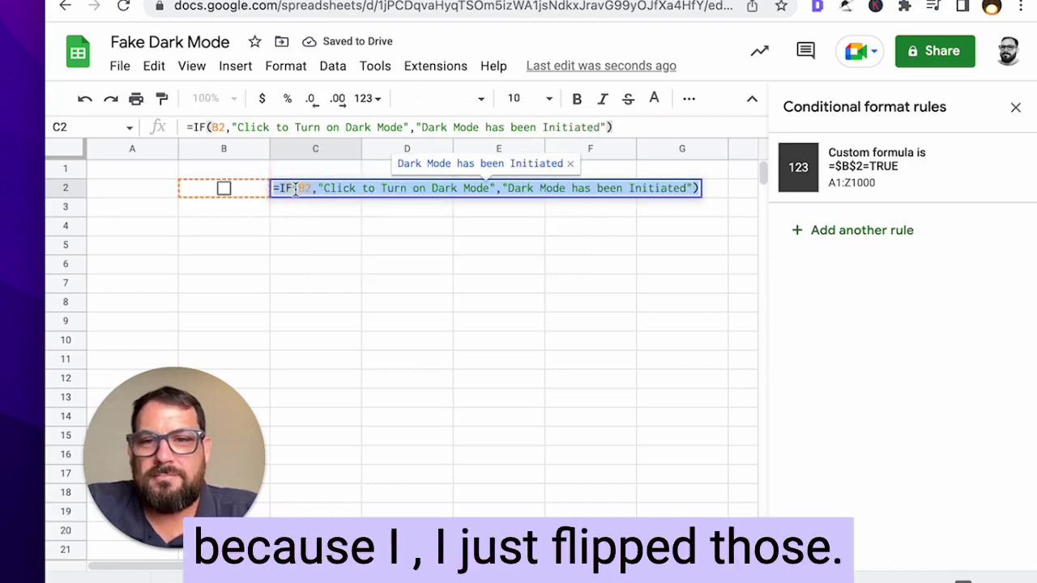
{"action": "left_click_drag", "start_coordinate": [503, 188], "coordinate": [696, 185]}
{"action": "key", "text": "ctrl+c"}
{"action": "key", "text": "BackSpace"}
{"action": "left_click", "coordinate": [320, 191]}
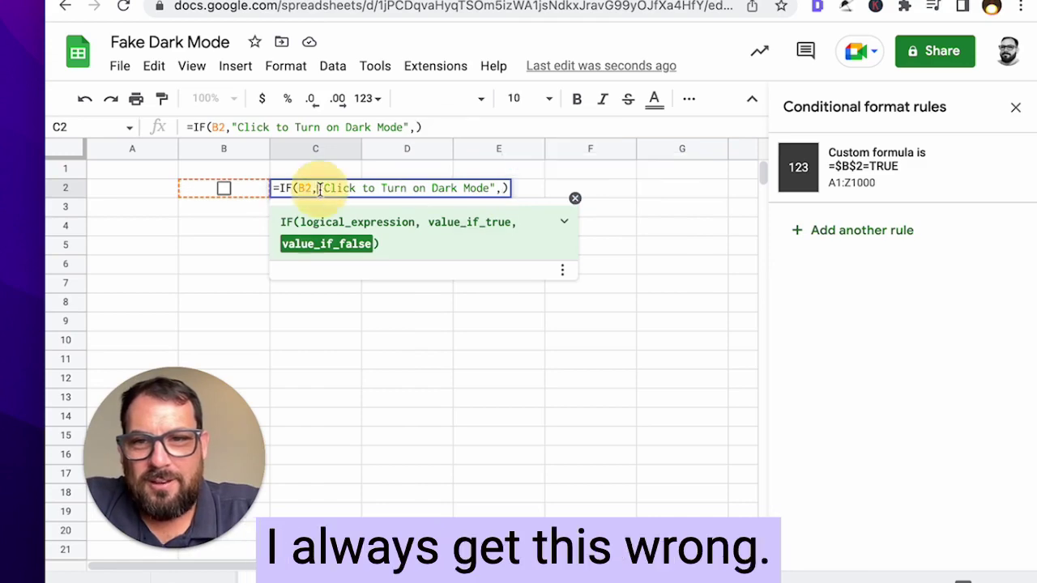
{"action": "key", "text": "ctrl+v"}
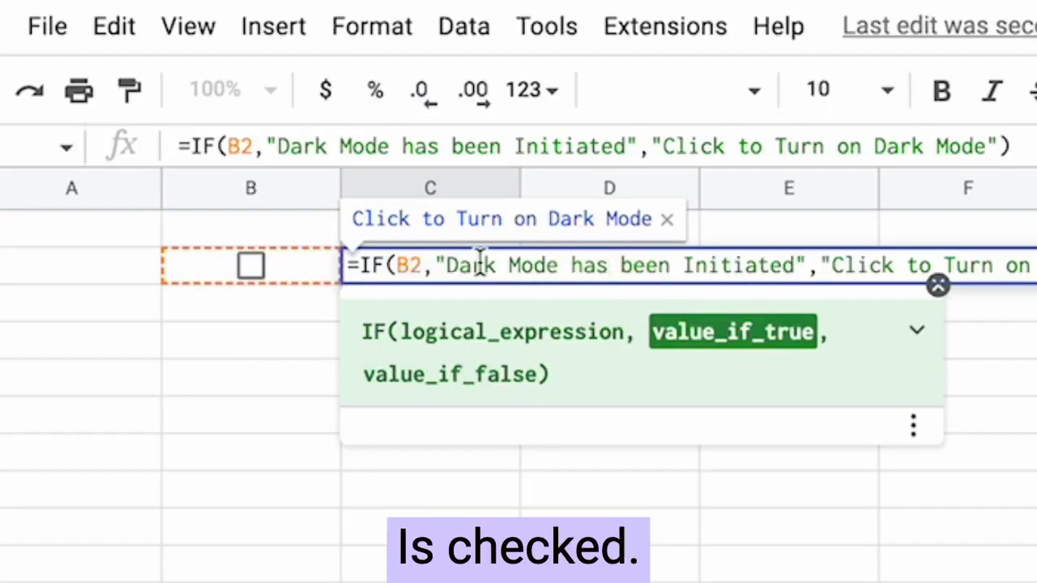
{"action": "left_click", "coordinate": [868, 261]}
{"action": "key", "text": "Return"}
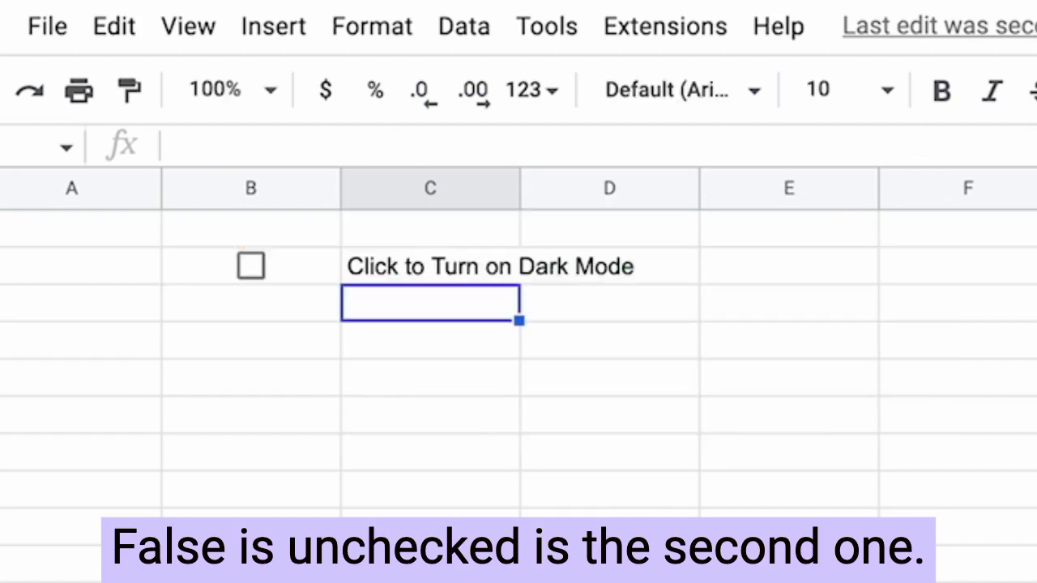
{"action": "left_click", "coordinate": [251, 266]}
{"action": "key", "text": "space"}
{"action": "left_click", "coordinate": [430, 266]}
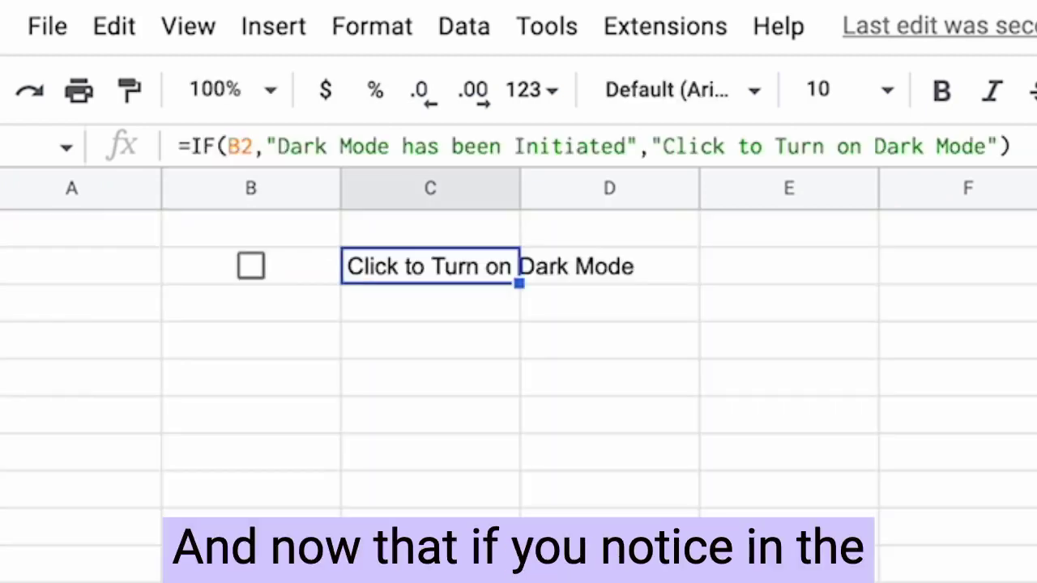
{"action": "left_click", "coordinate": [251, 267]}
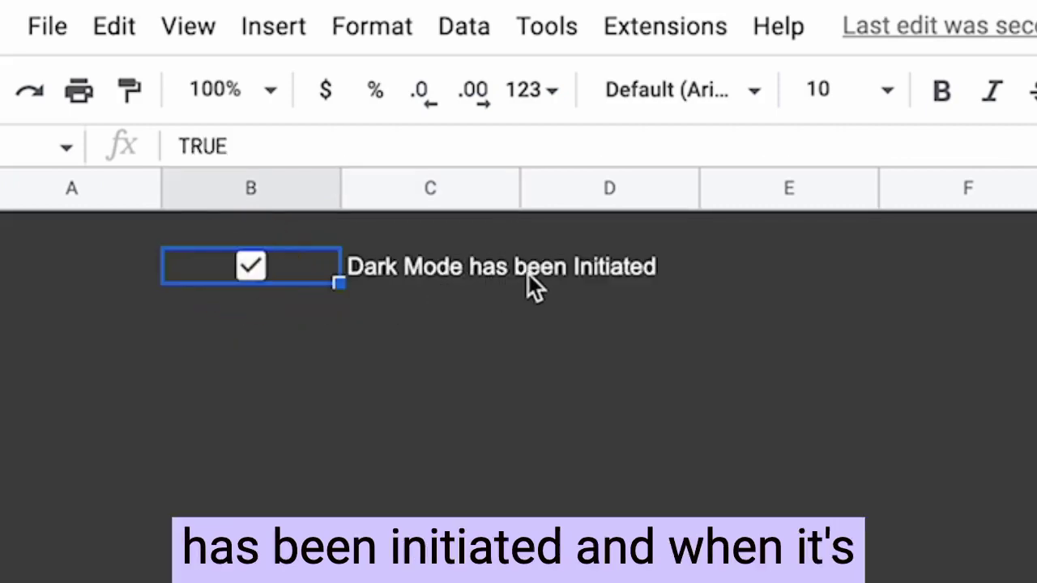
{"action": "left_click", "coordinate": [248, 274]}
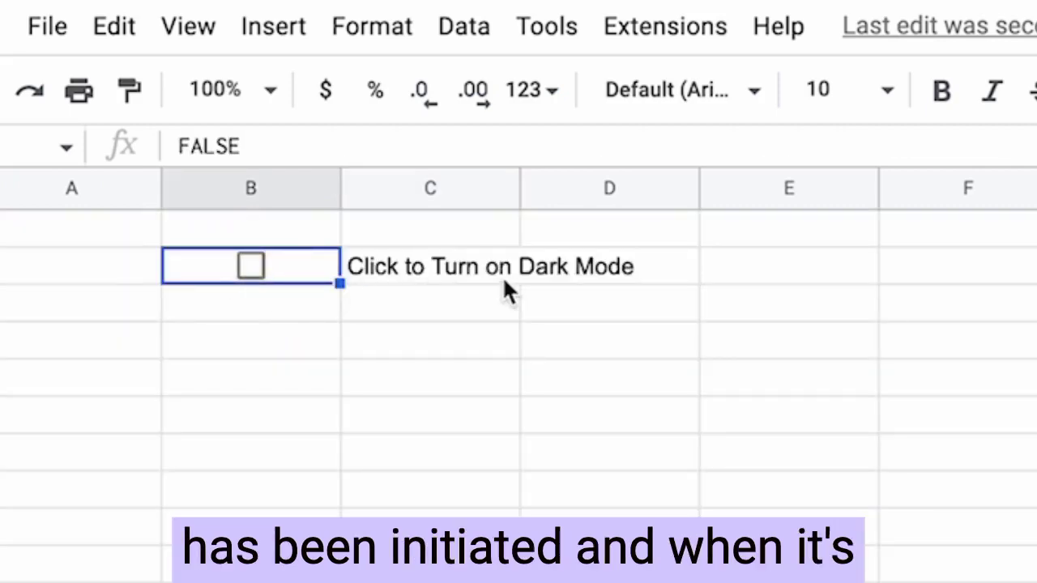
{"action": "left_click", "coordinate": [438, 273]}
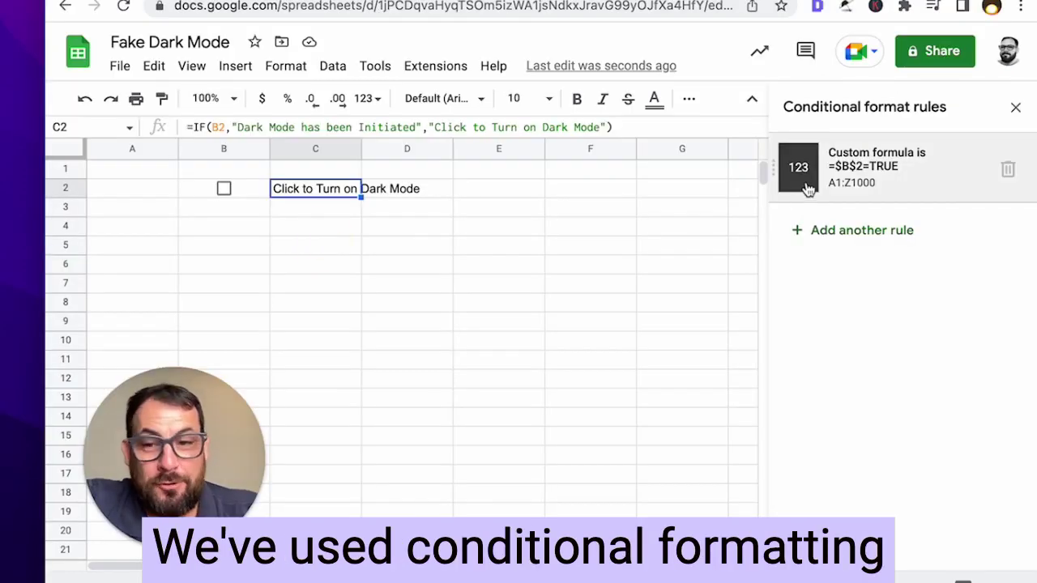
Step: Review the =$B$2=TRUE rule and close the Conditional format rules sidebar
{"action": "left_click", "coordinate": [808, 189]}
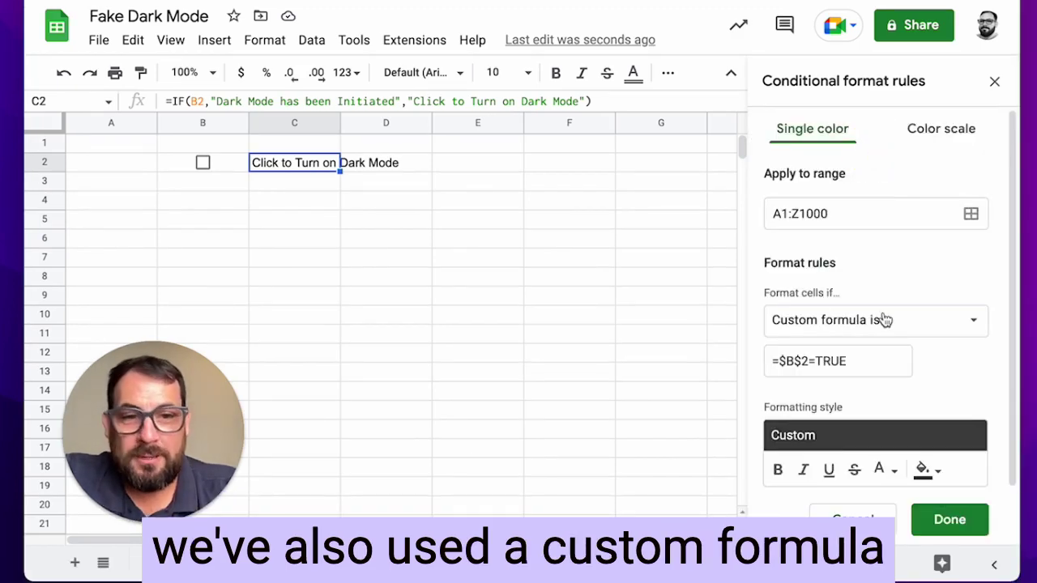
{"action": "left_click", "coordinate": [995, 82]}
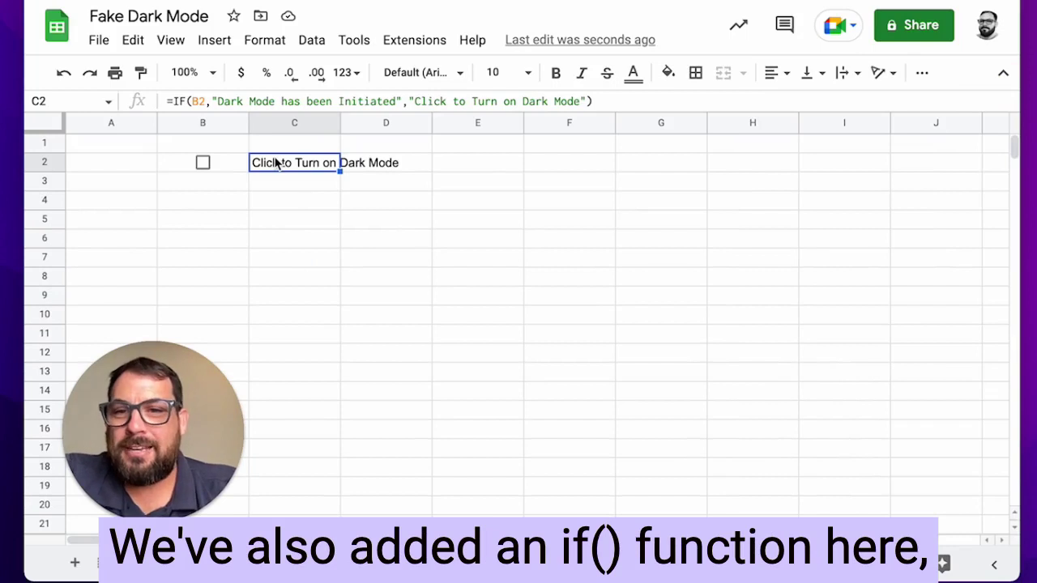